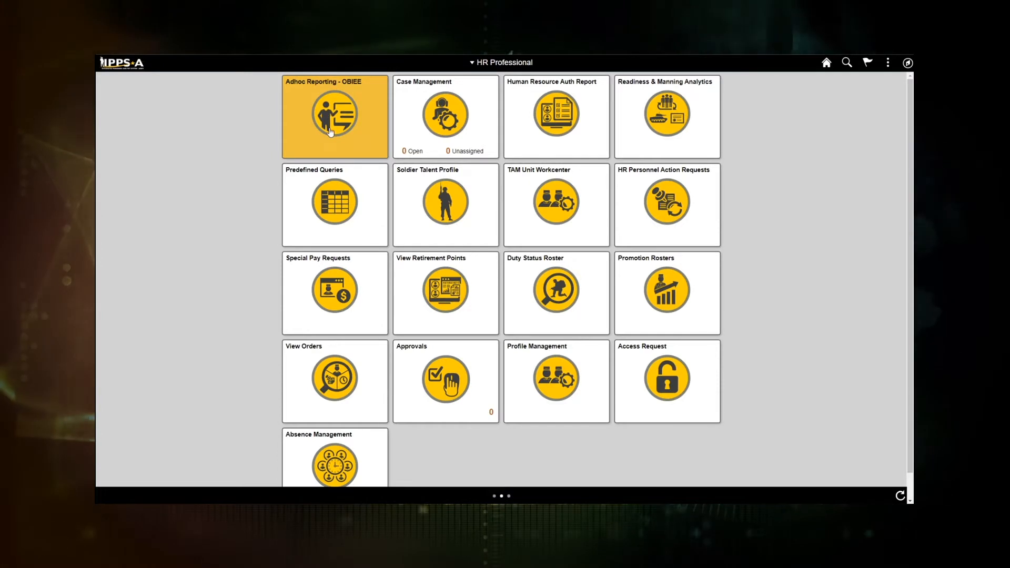
Open the Human Resource Auth Report and look at the available values of the PLVLSN, ARQODA and ARLOC filters.
left_click(564, 126)
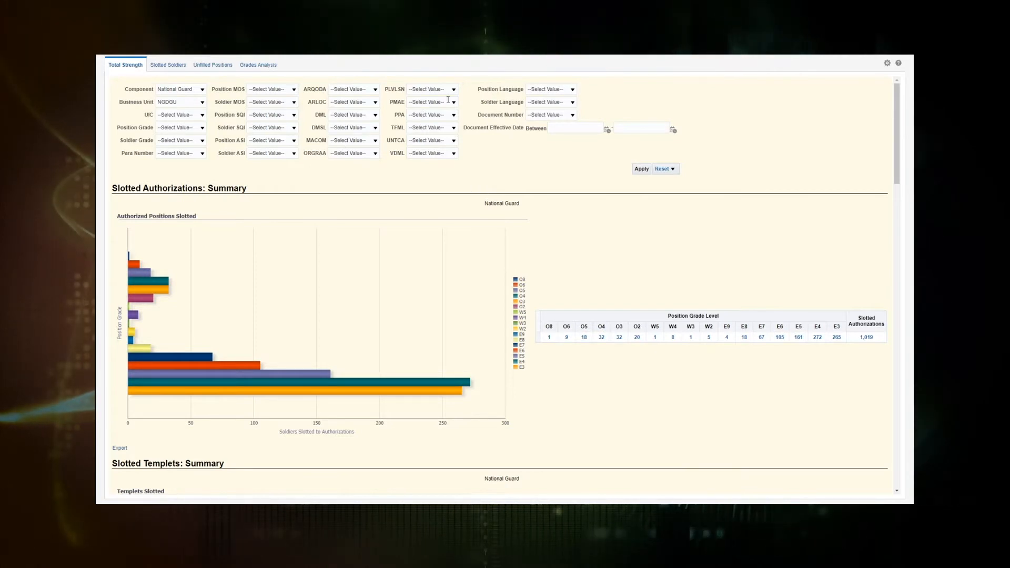
left_click(454, 92)
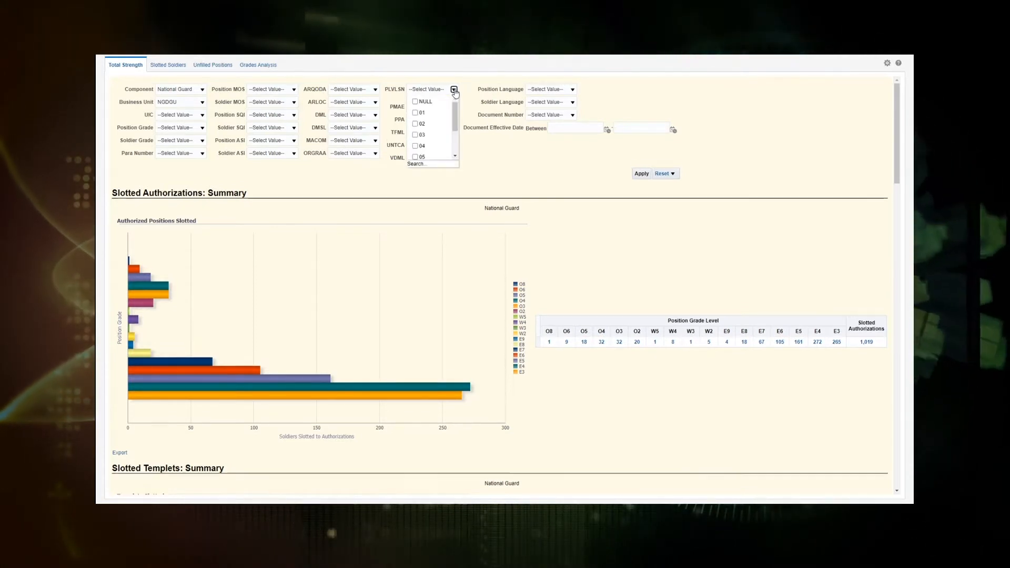
left_click(376, 90)
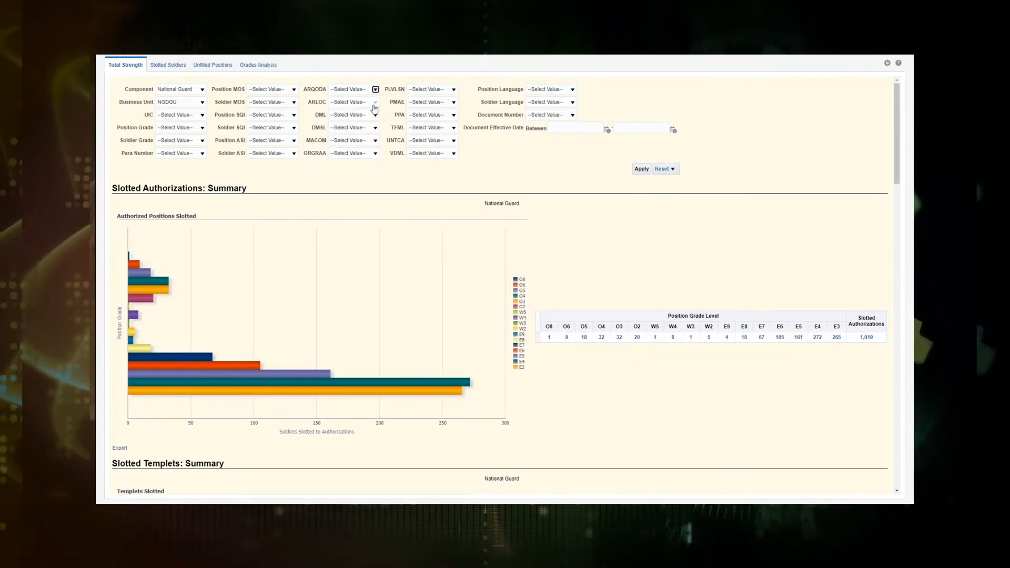
left_click(375, 102)
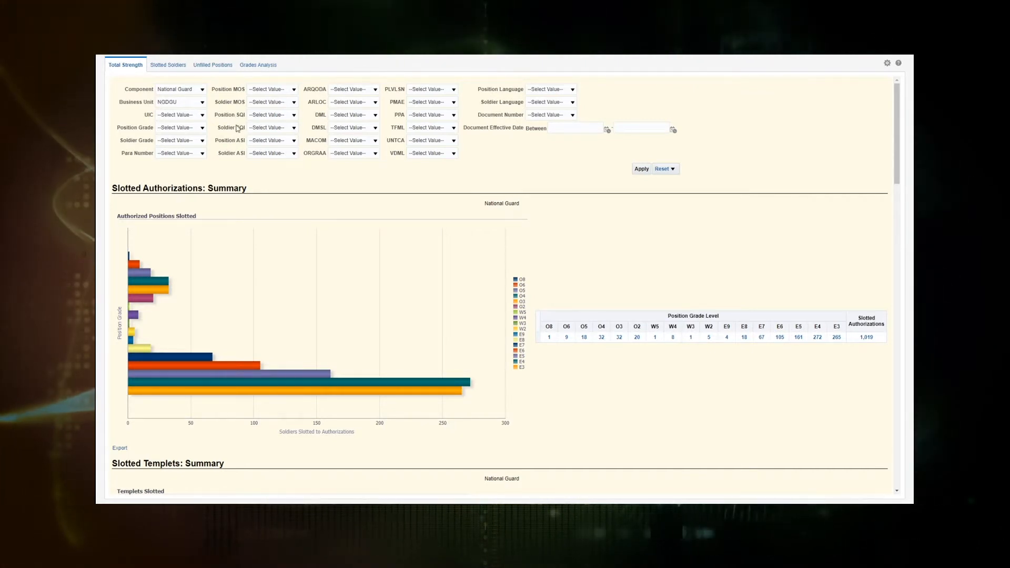
Filter the Total Strength report to business unit NGDGA only and apply the filter.
left_click(202, 102)
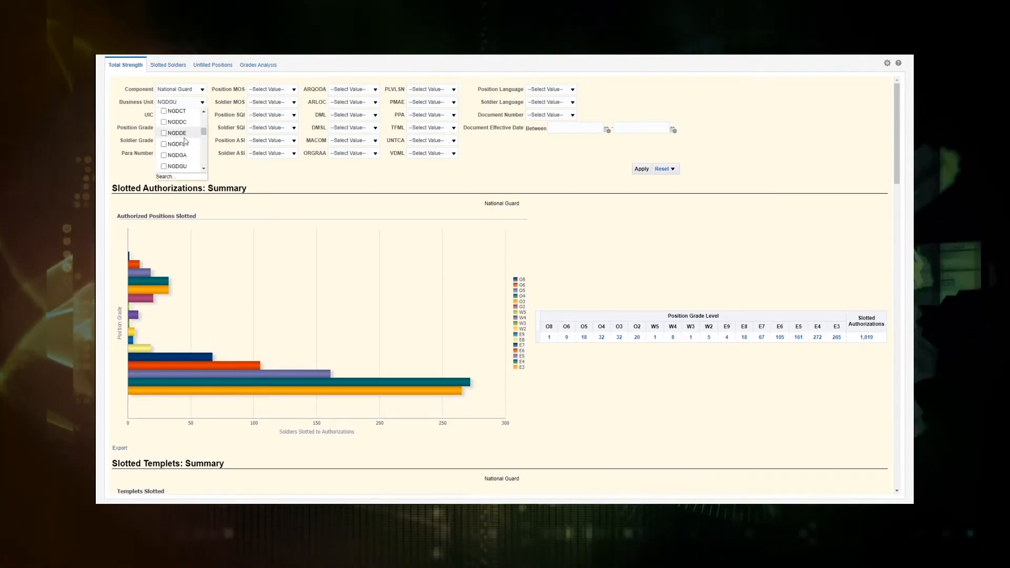
left_click(164, 155)
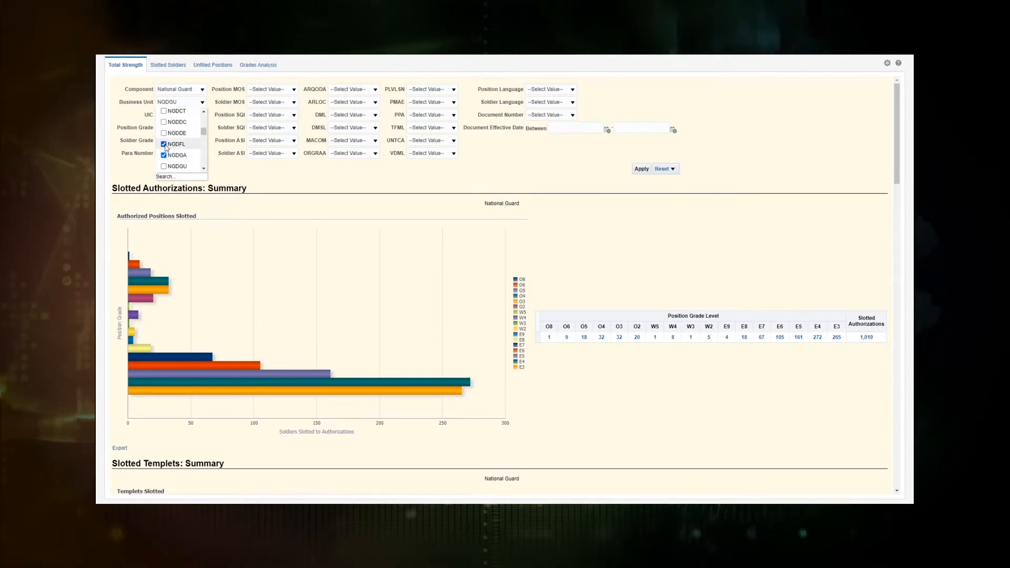
left_click(163, 133)
left_click(164, 145)
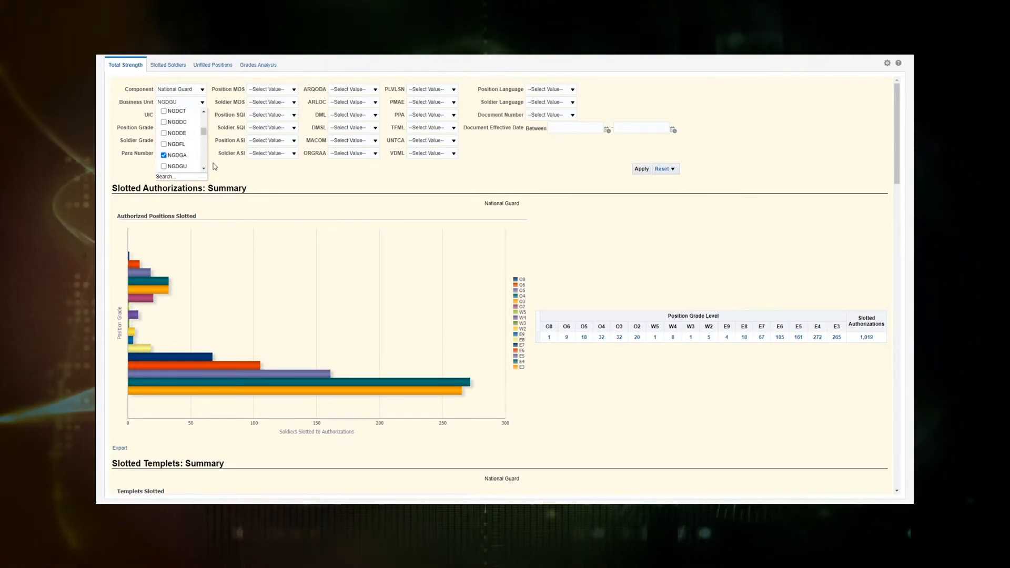
left_click(244, 175)
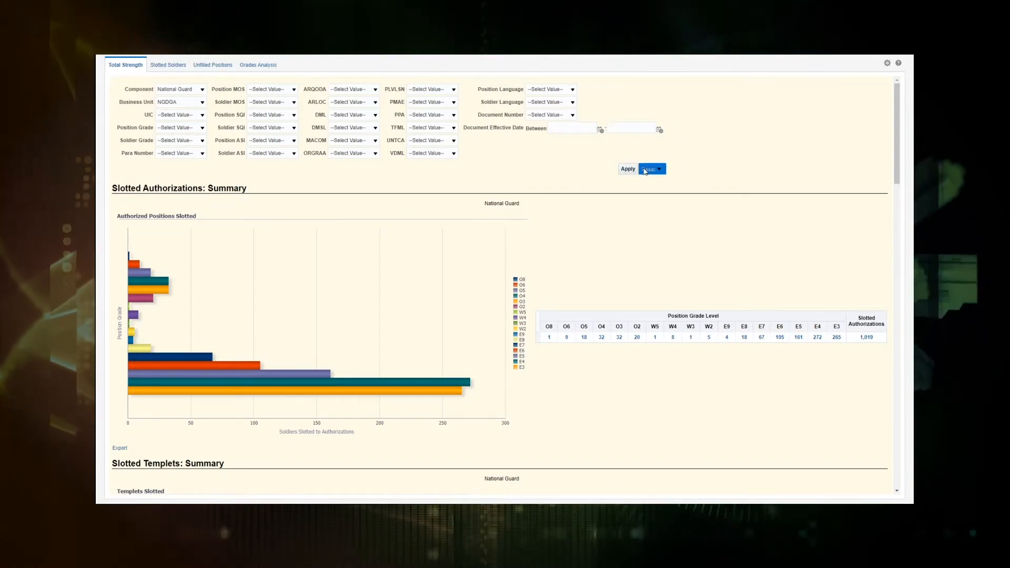
left_click(648, 170)
left_click(598, 173)
left_click(627, 169)
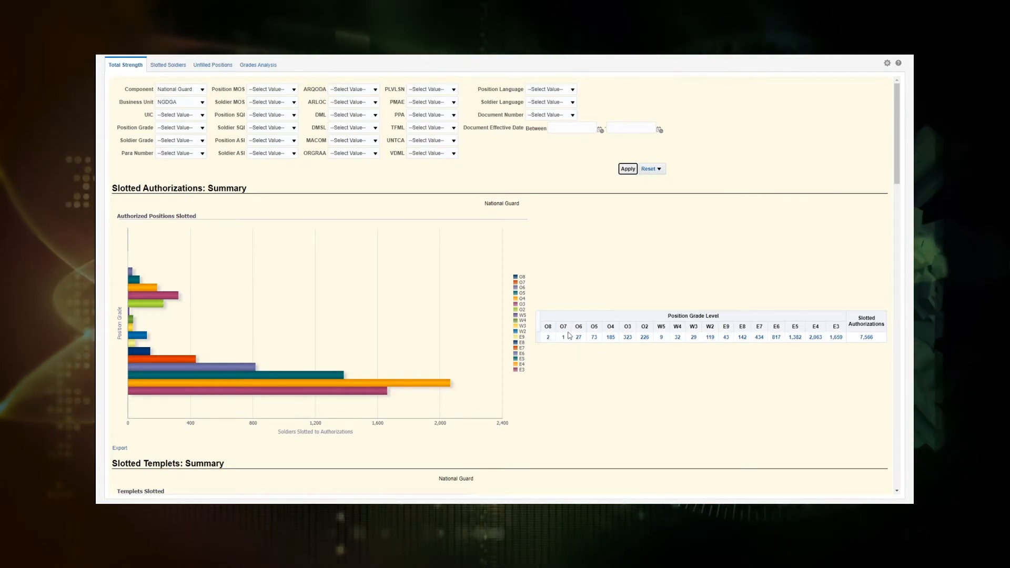
Open the Slotted Authorizations details for position grade W5 and examine all columns of the table.
left_click(661, 338)
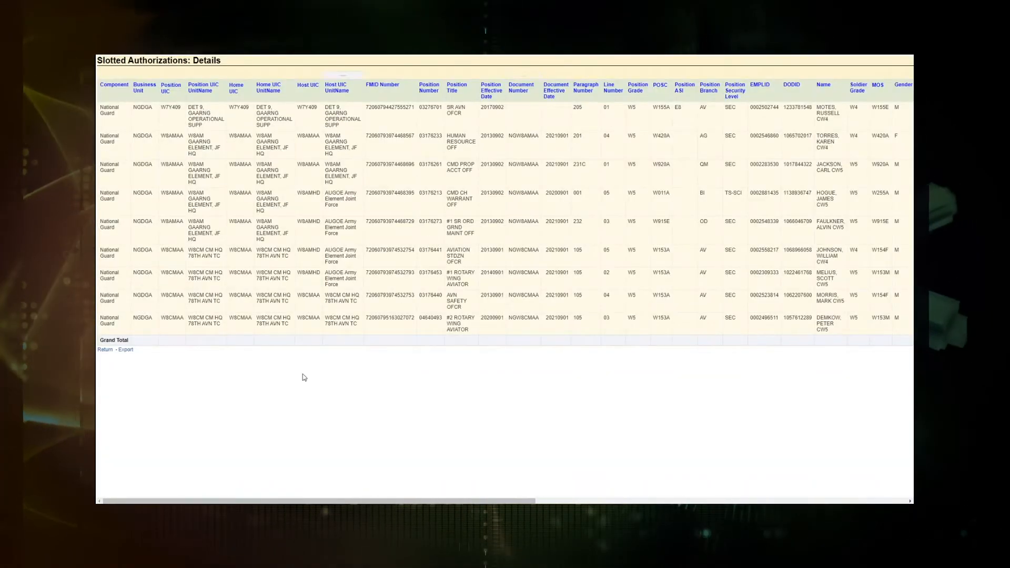
left_click_drag(416, 502, 337, 499)
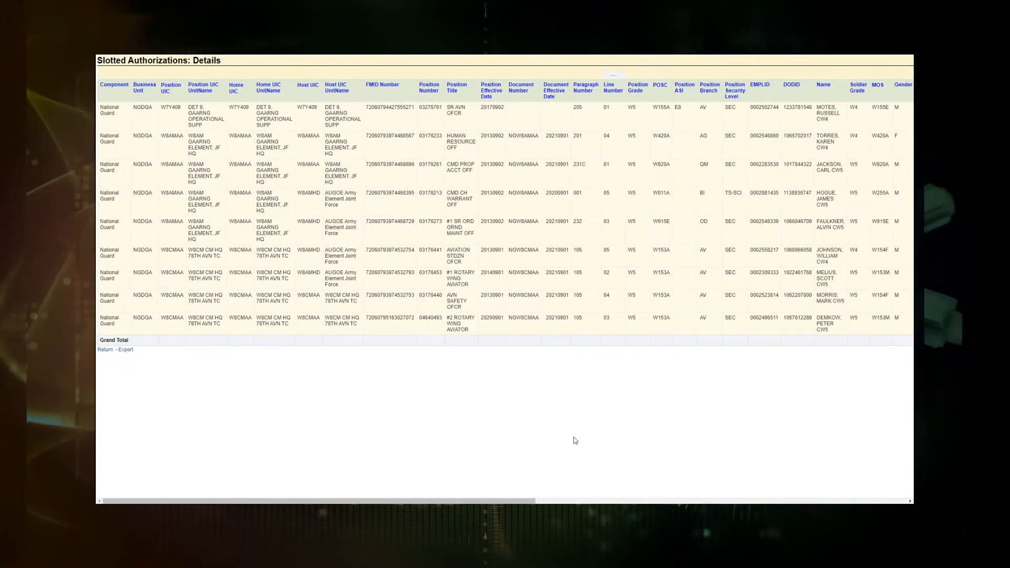
left_click_drag(511, 502, 885, 501)
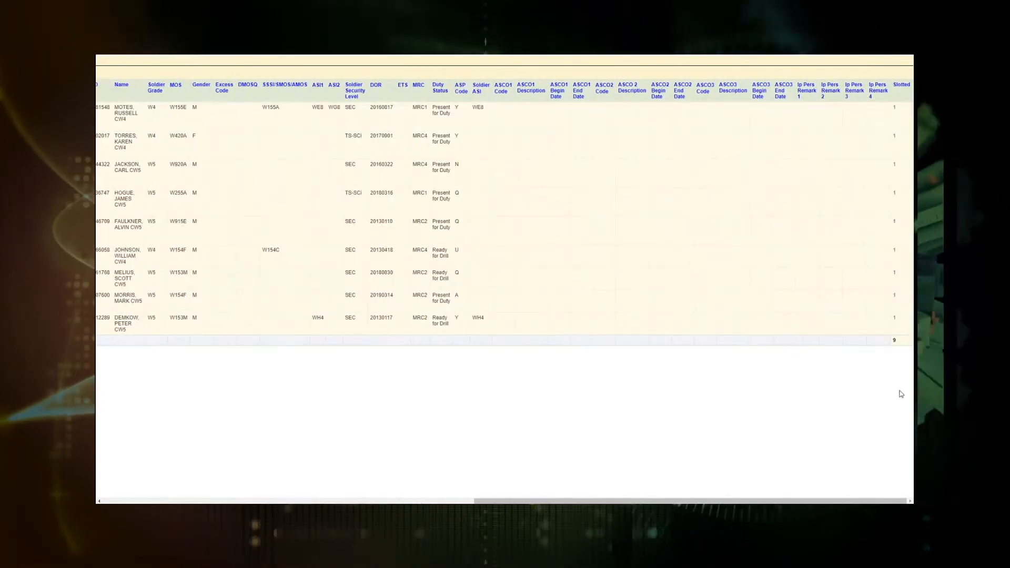
left_click_drag(658, 501, 284, 503)
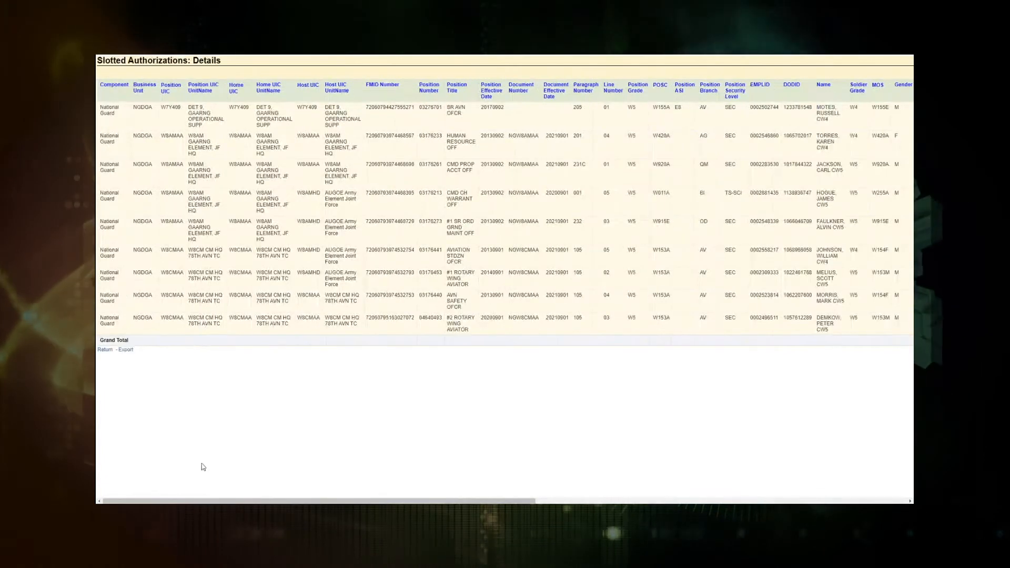
View the export formats offered for the W5 Slotted Authorizations details, then return to the summary report.
left_click(126, 351)
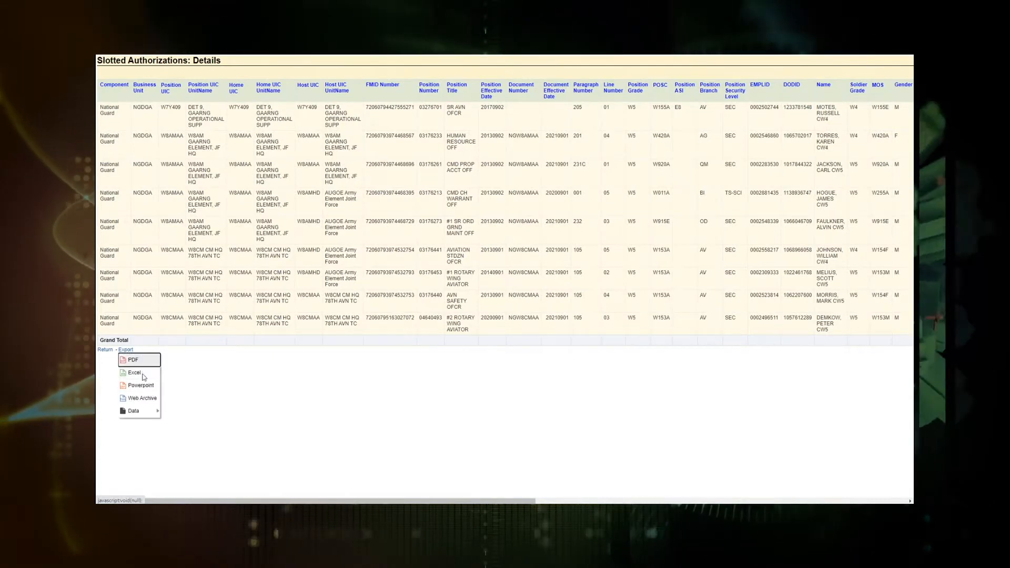
mouse_move(140, 411)
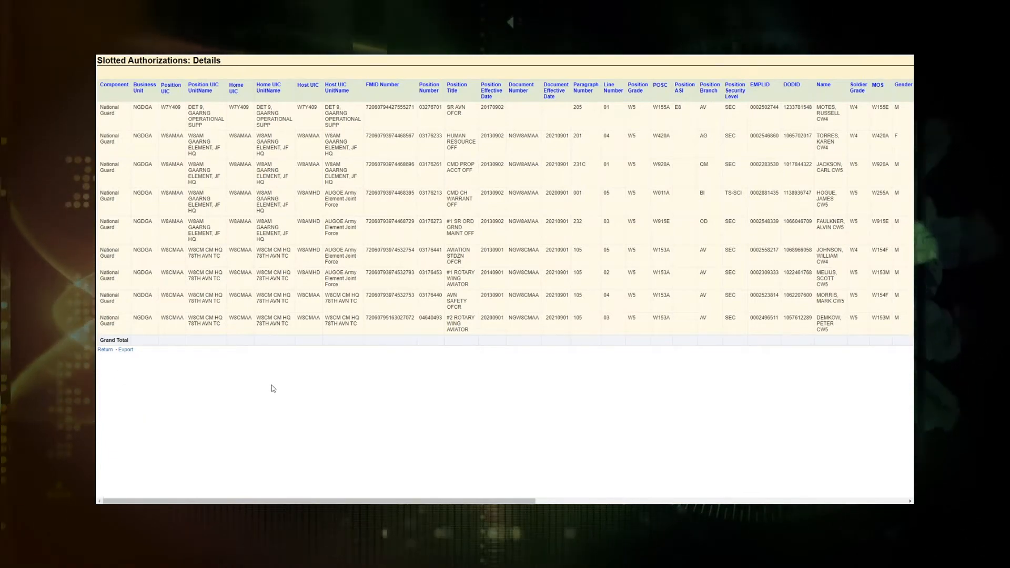
left_click(103, 350)
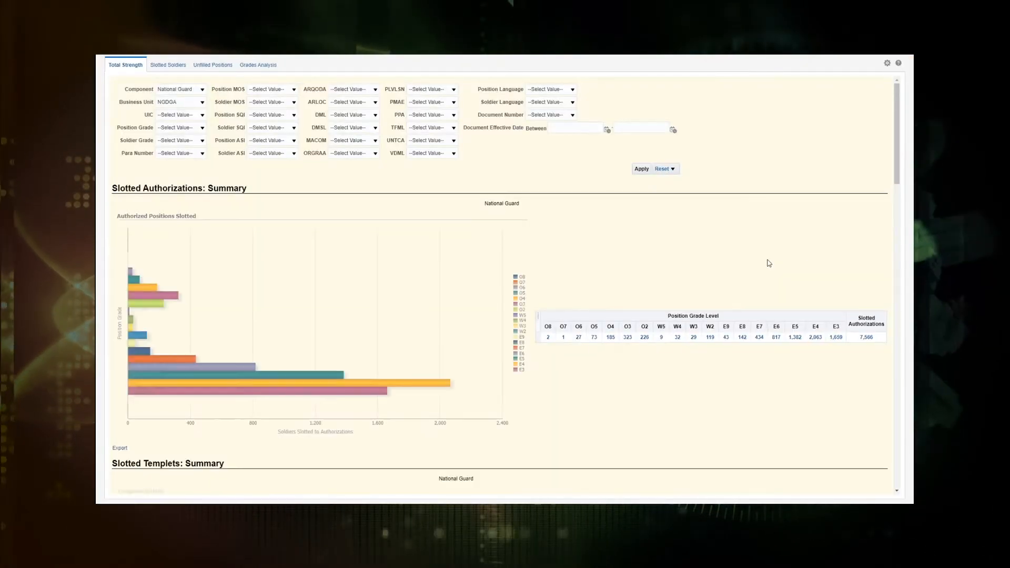
Examine the Slotted Templets summary chart, reading its O1 and O2 bars and comparing it with the Slotted Authorizations summary.
left_click_drag(896, 165, 898, 245)
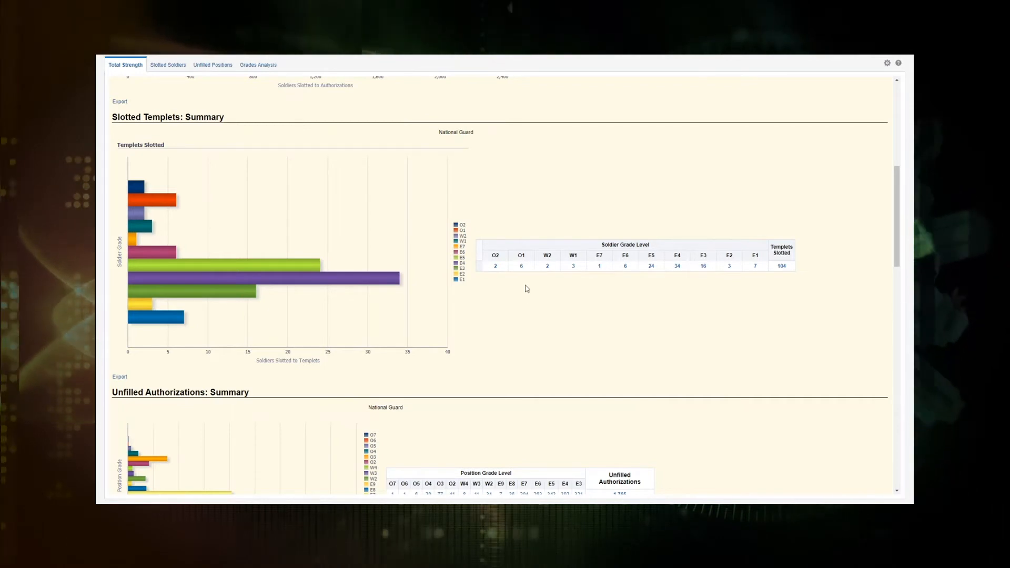
mouse_move(170, 200)
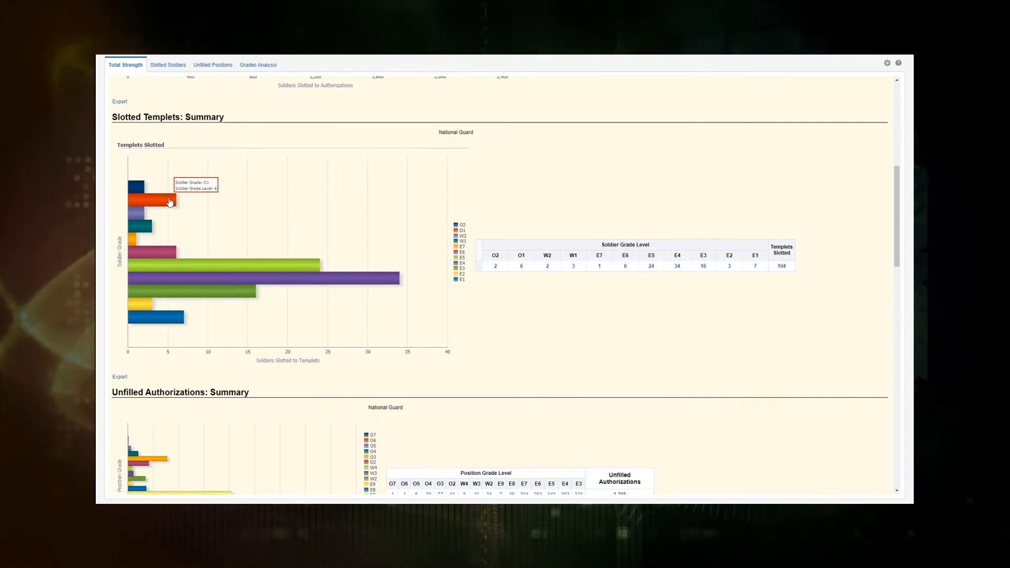
mouse_move(136, 188)
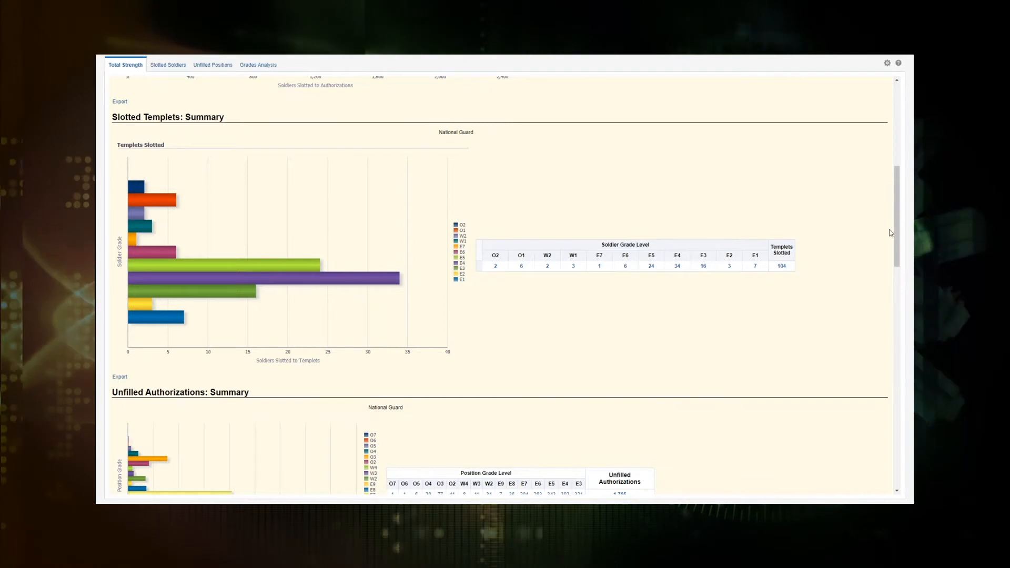
left_click_drag(898, 235, 901, 159)
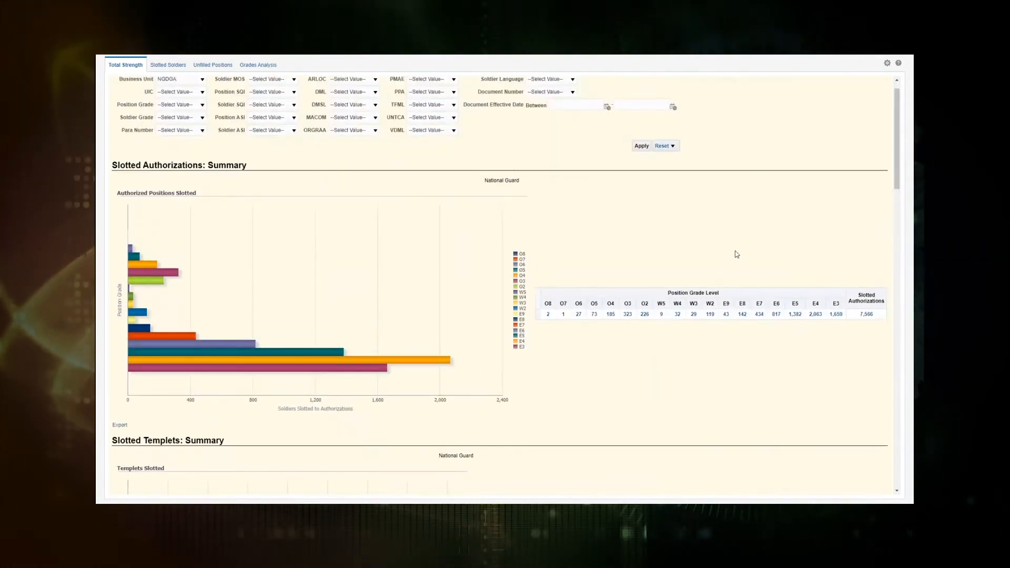
left_click_drag(898, 169, 903, 243)
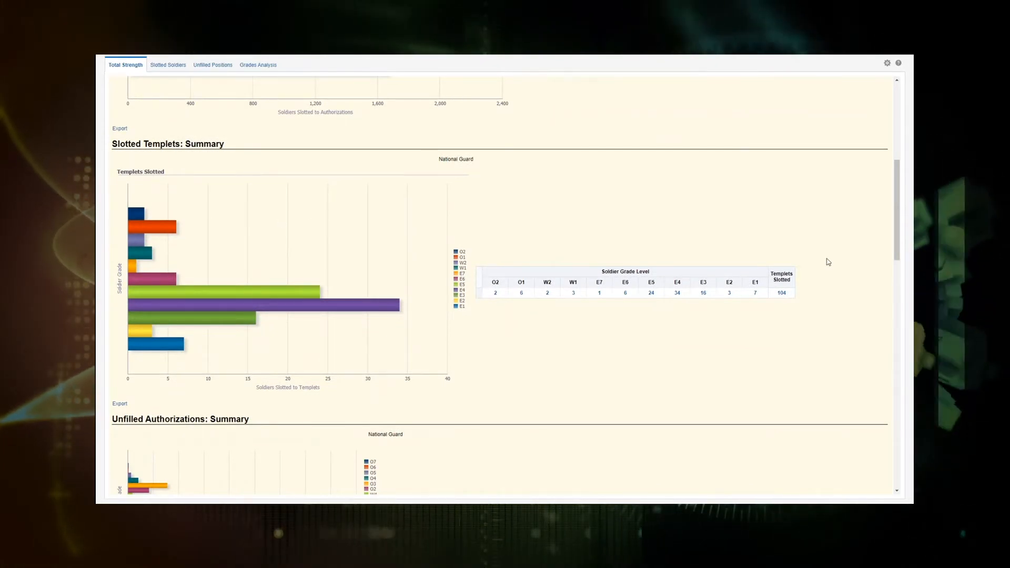
Open the Slotted Templets details for soldier grade O1, examine all columns, and return to the summary report.
mouse_move(170, 232)
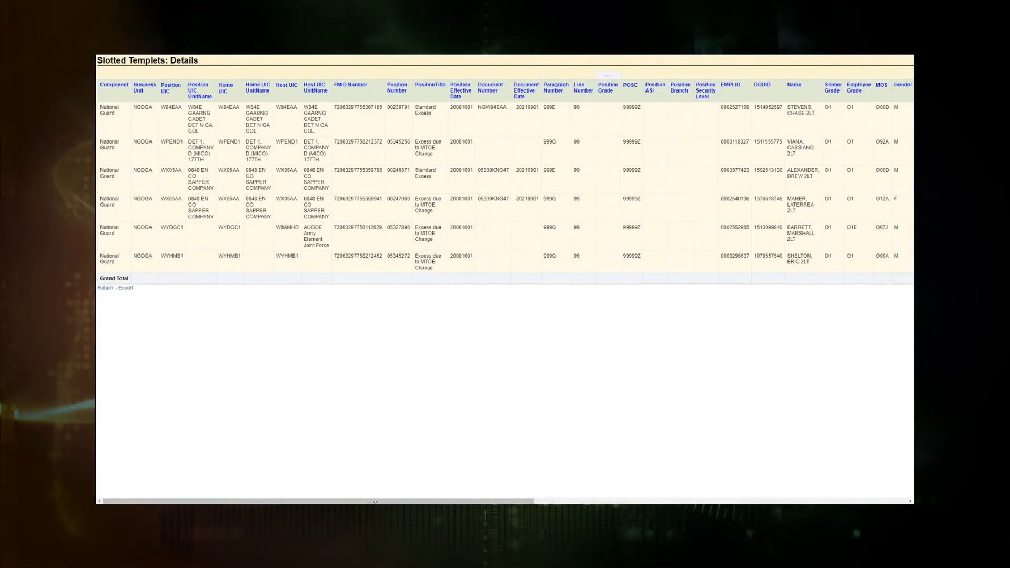
left_click_drag(375, 502, 748, 502)
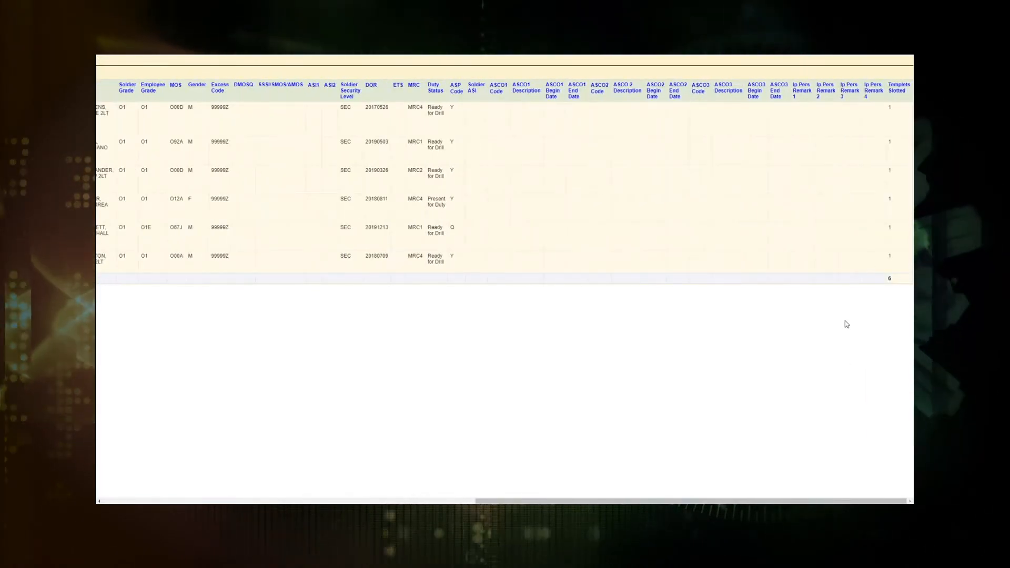
left_click_drag(679, 501, 307, 501)
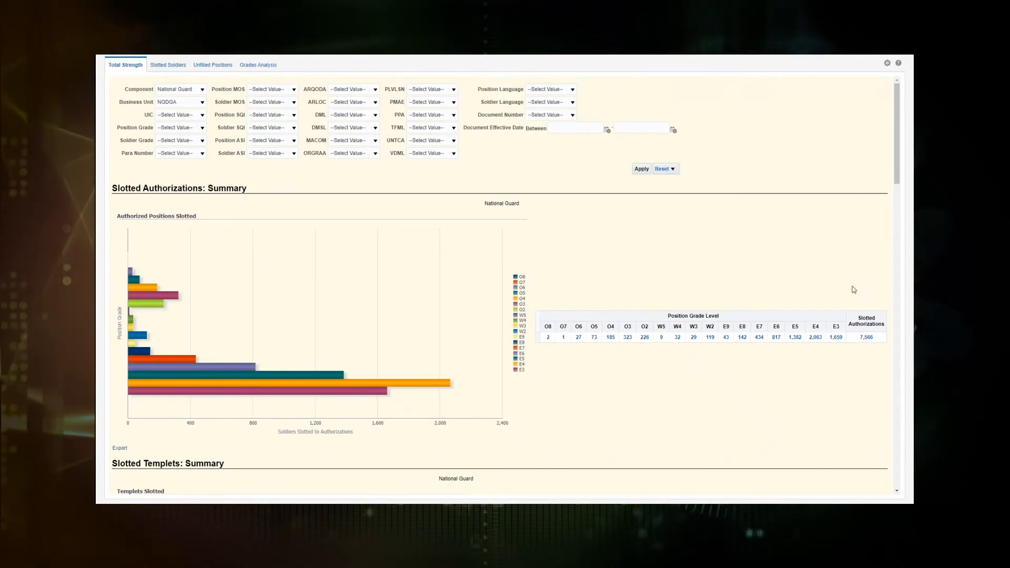
Examine the Unfilled Authorizations, Unfilled Templets, Authorized Strength, Assigned Strength, and Strength and Accountability charts.
left_click_drag(897, 163, 910, 317)
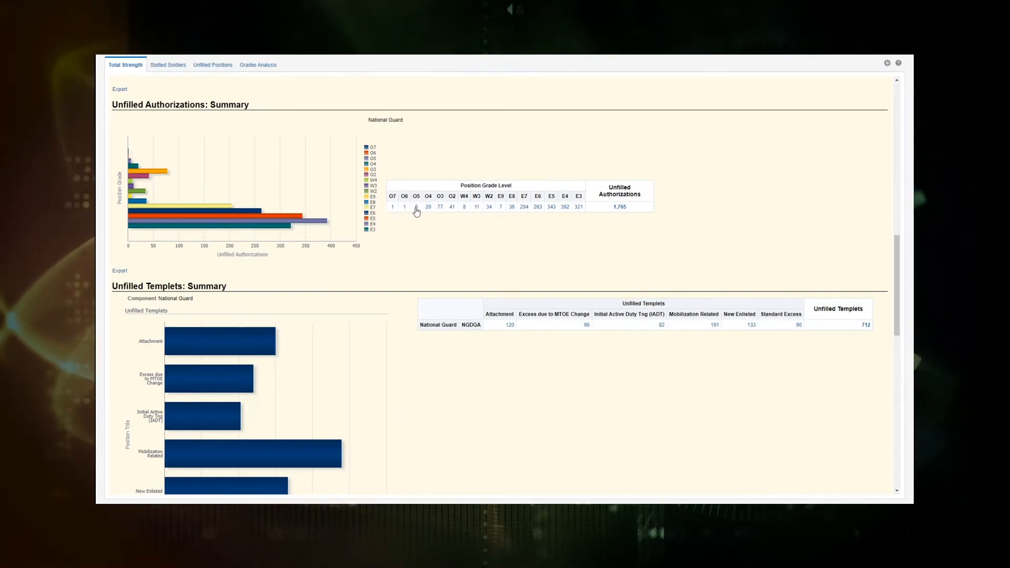
mouse_move(240, 217)
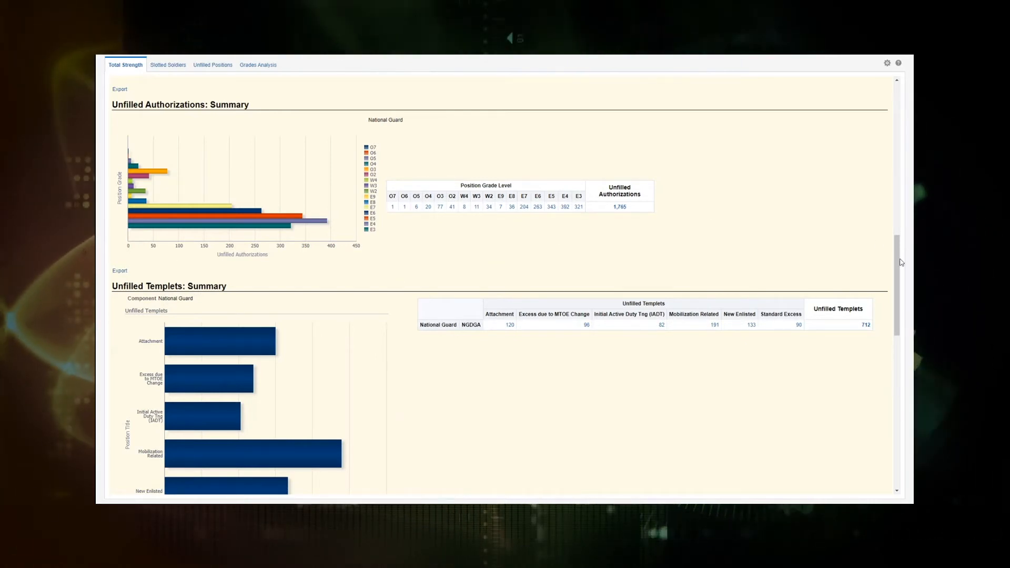
scroll(489, 175, "down", 1)
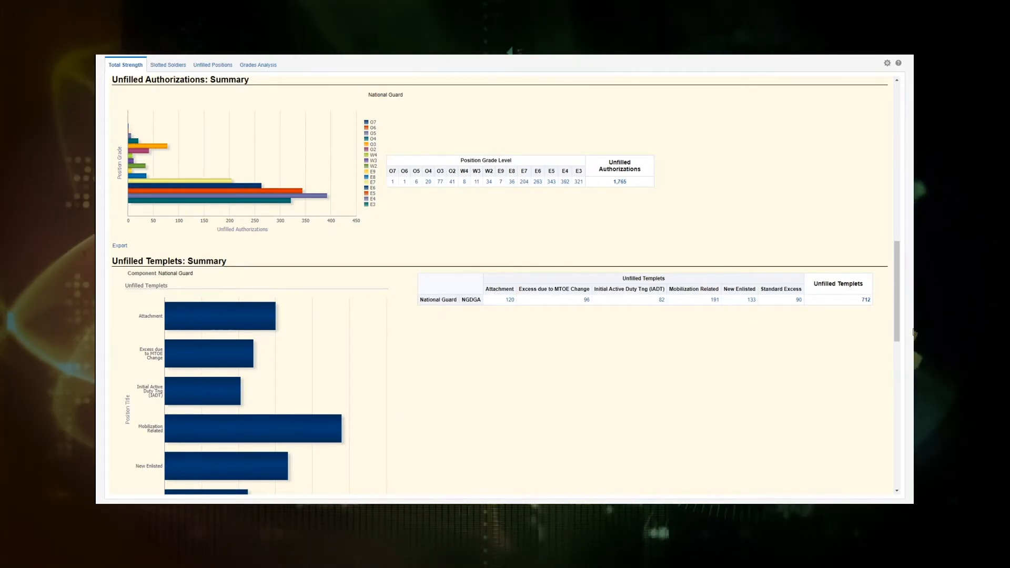
left_click_drag(898, 315, 898, 317)
scroll(601, 225, "down", 3)
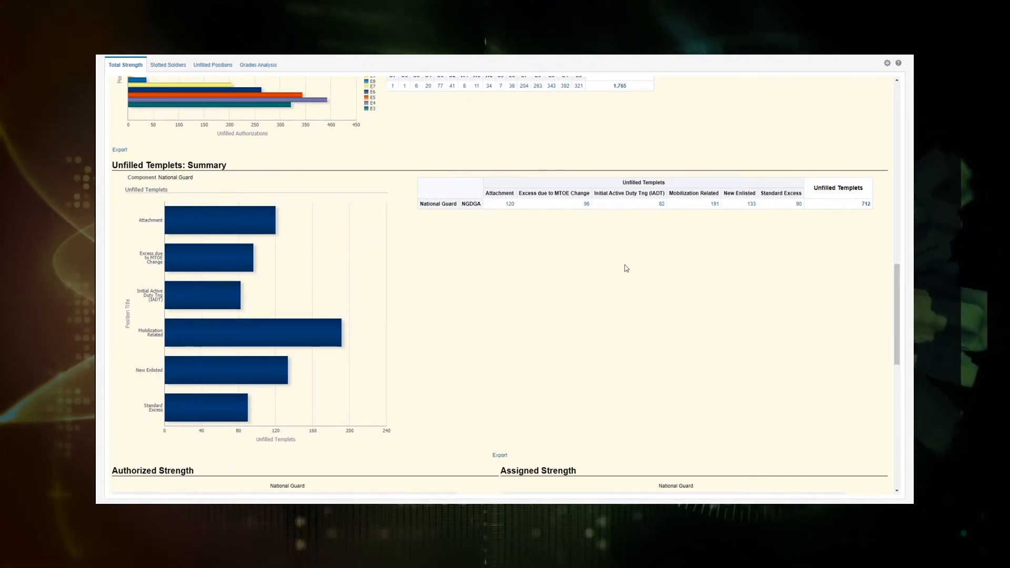
left_click_drag(898, 310, 906, 386)
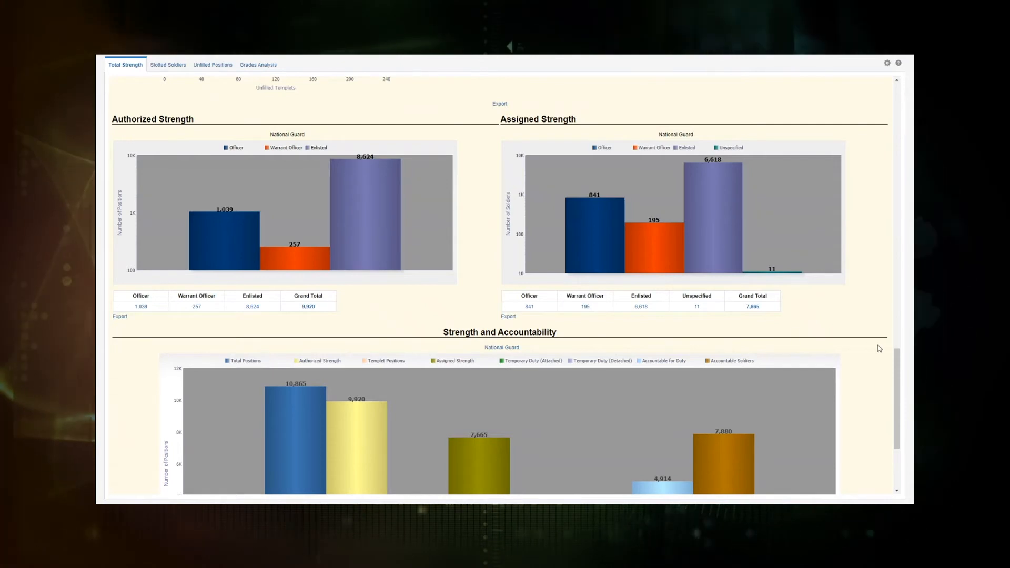
left_click_drag(897, 363, 902, 409)
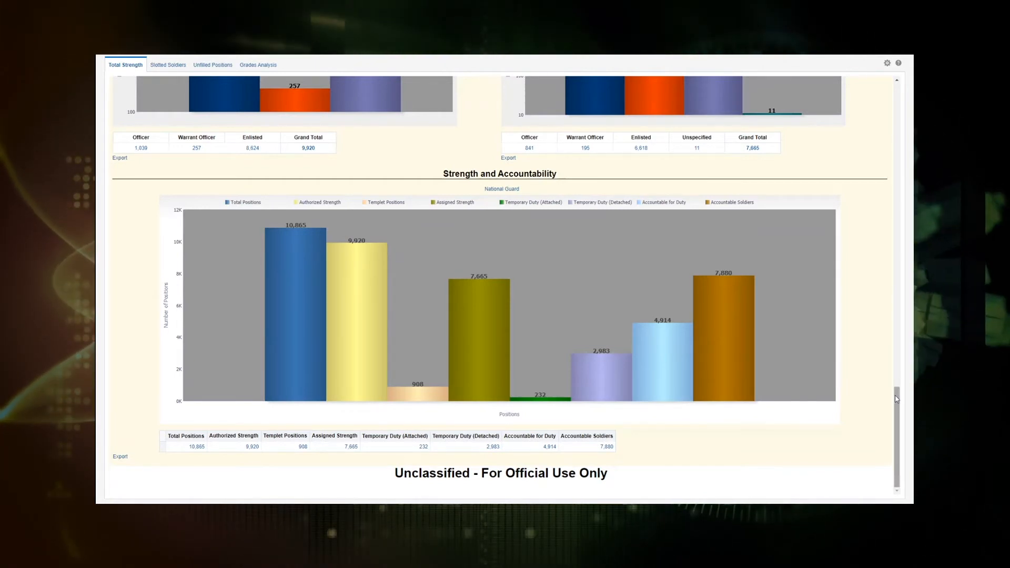
Go back over the Total Strength summaries to the report filters and open the Slotted Soldiers report.
scroll(551, 209, "up", 6)
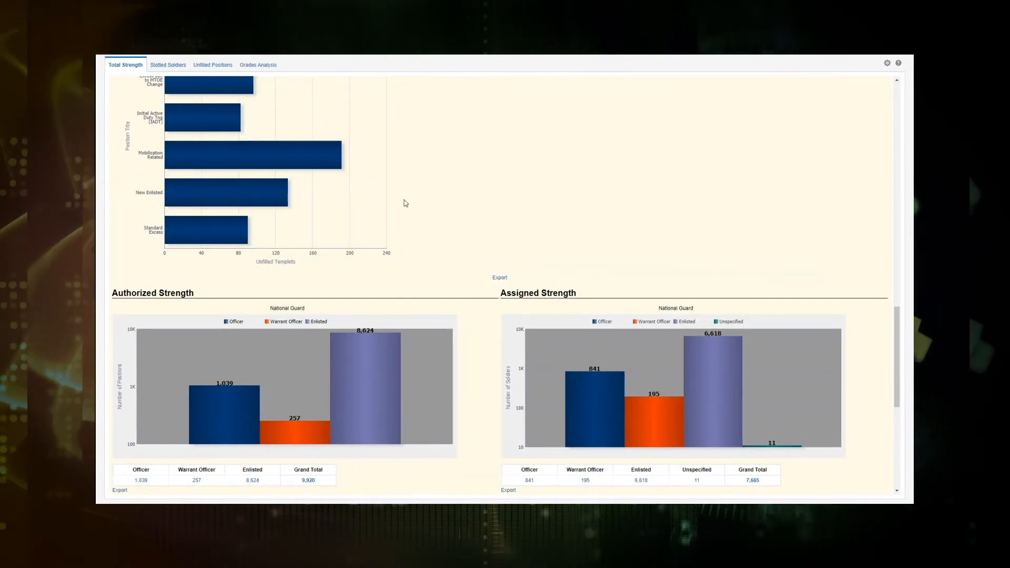
scroll(447, 199, "up", 10)
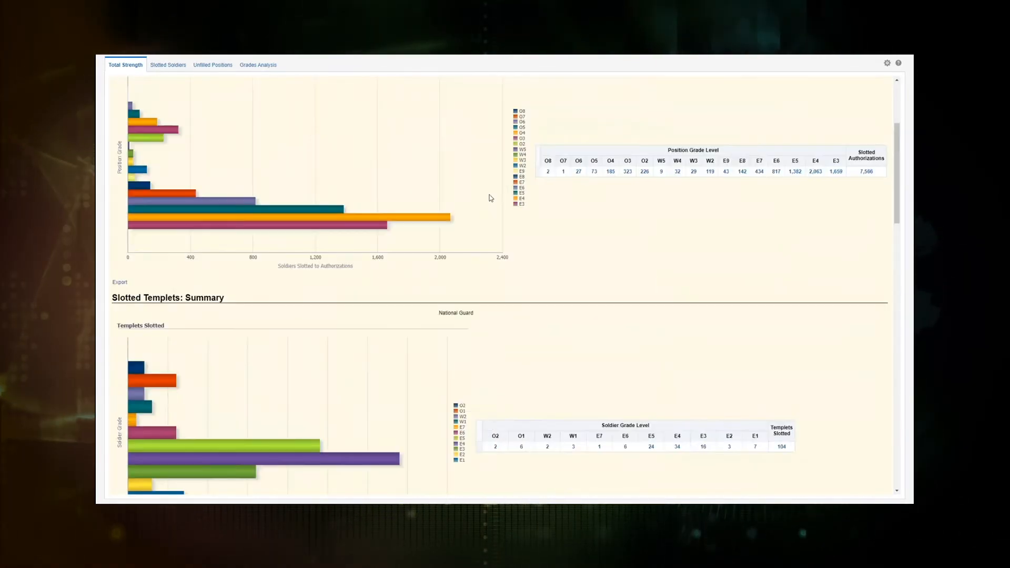
scroll(494, 198, "up", 3)
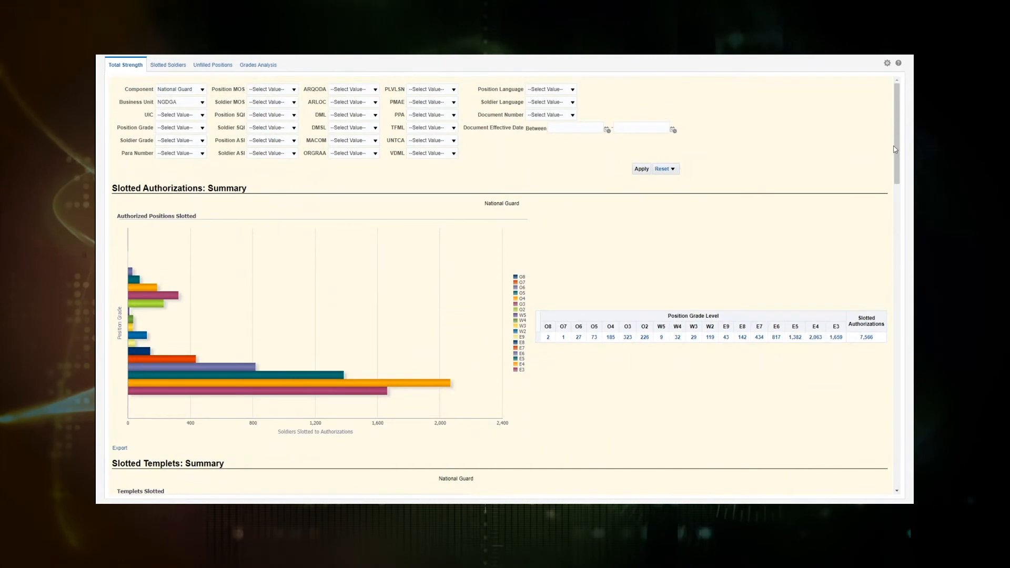
scroll(894, 150, "down", 2)
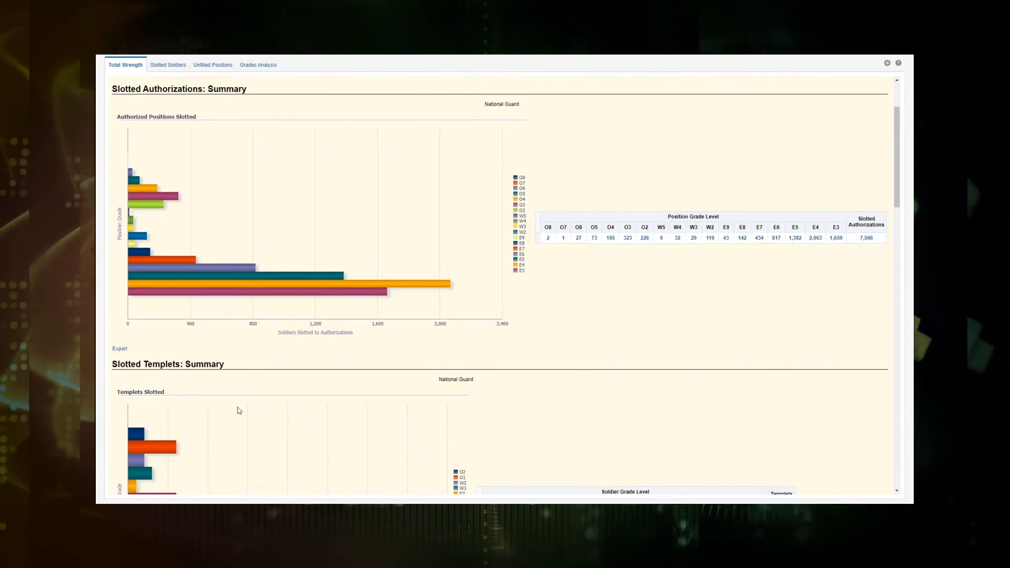
scroll(468, 102, "up", 2)
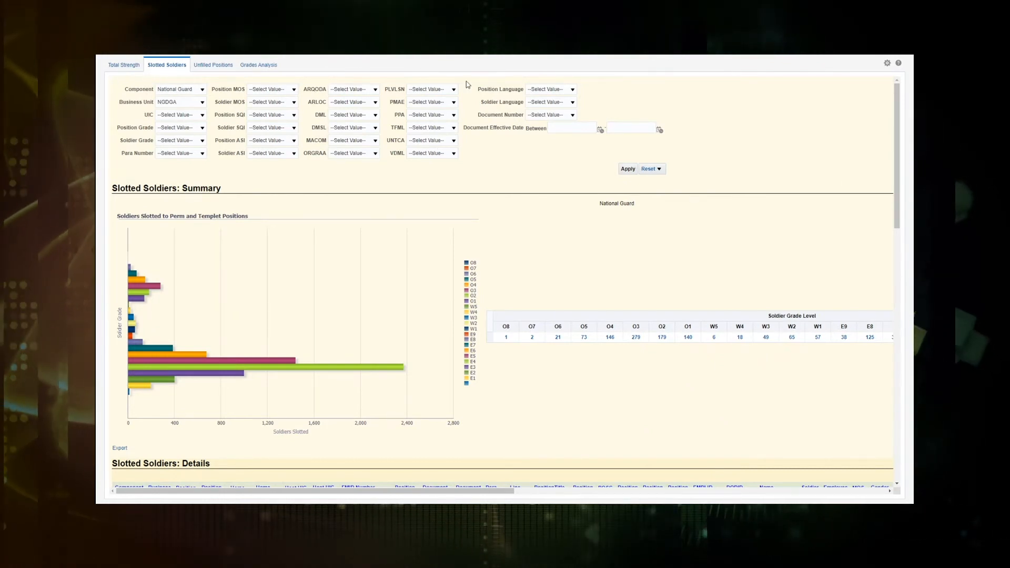
Examine the Slotted Soldiers summary and details, including the drill-down for soldier grade O7, and return to the report filters.
left_click_drag(897, 145, 898, 175)
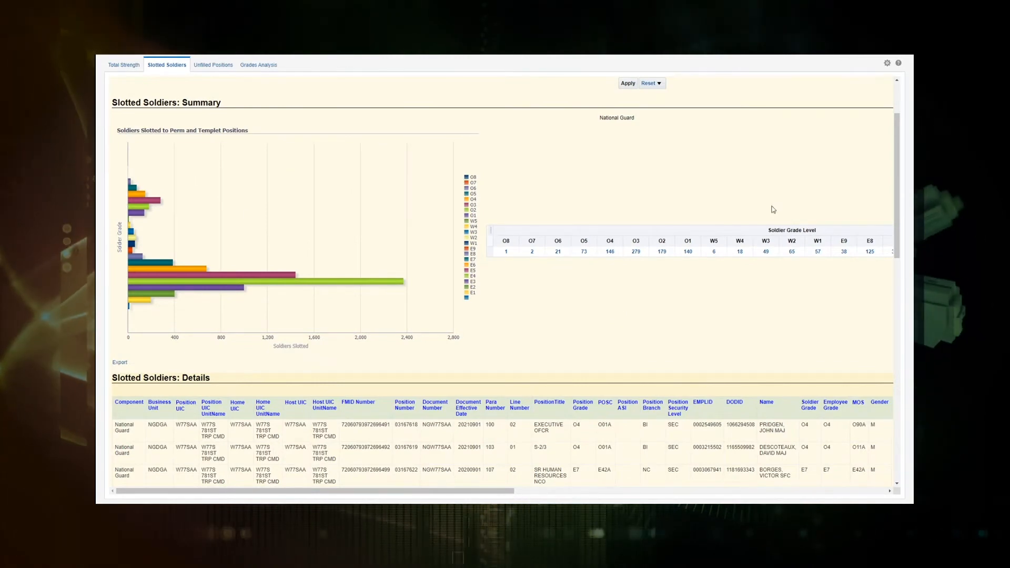
left_click_drag(897, 230, 913, 272)
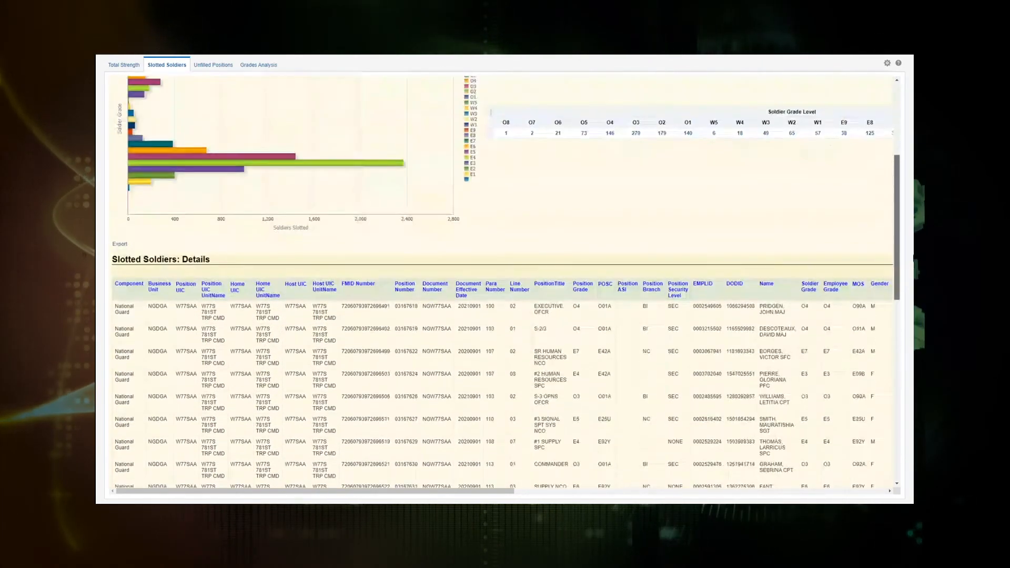
scroll(667, 384, "up", 3)
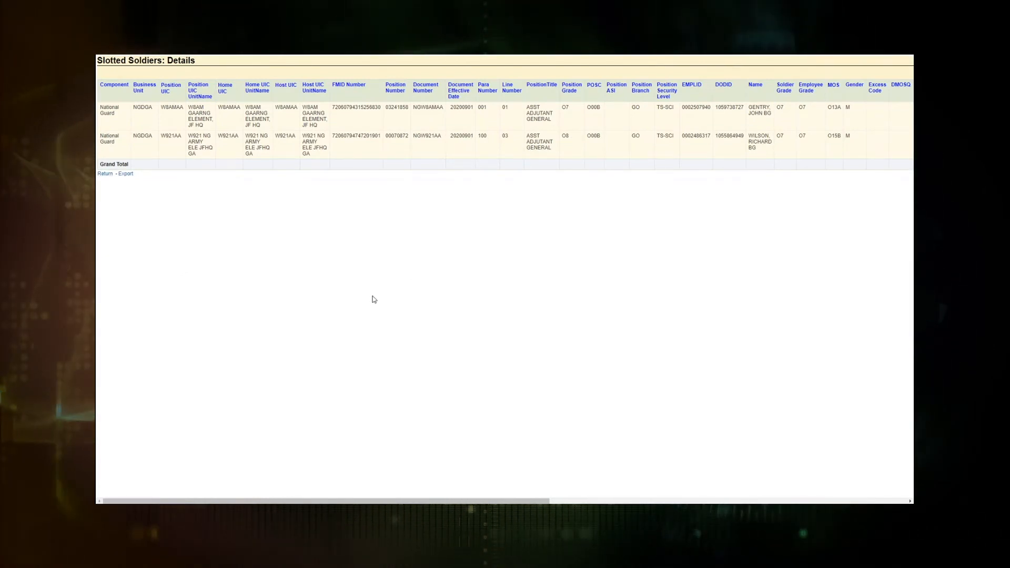
left_click(106, 174)
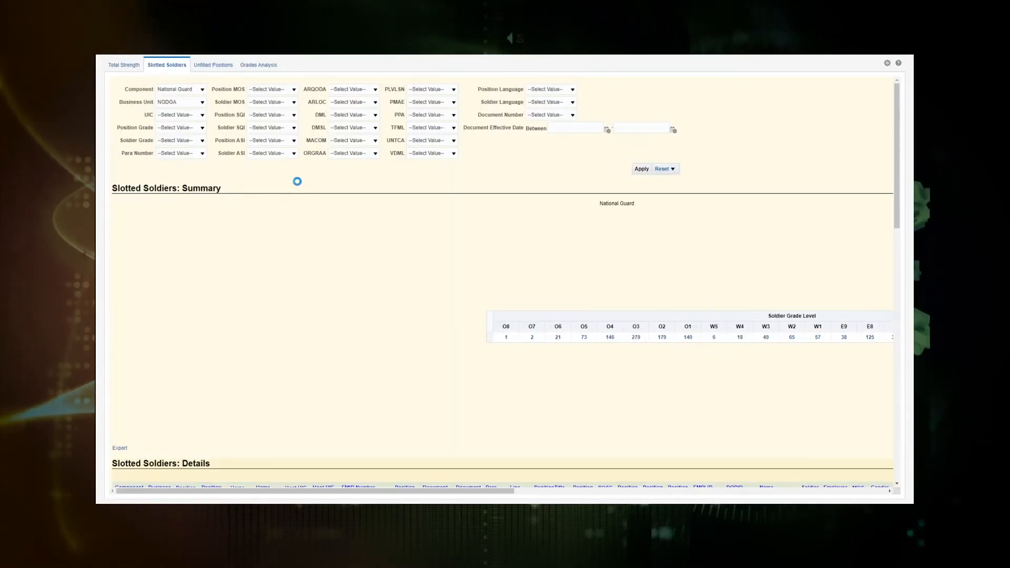
left_click_drag(898, 169, 909, 151)
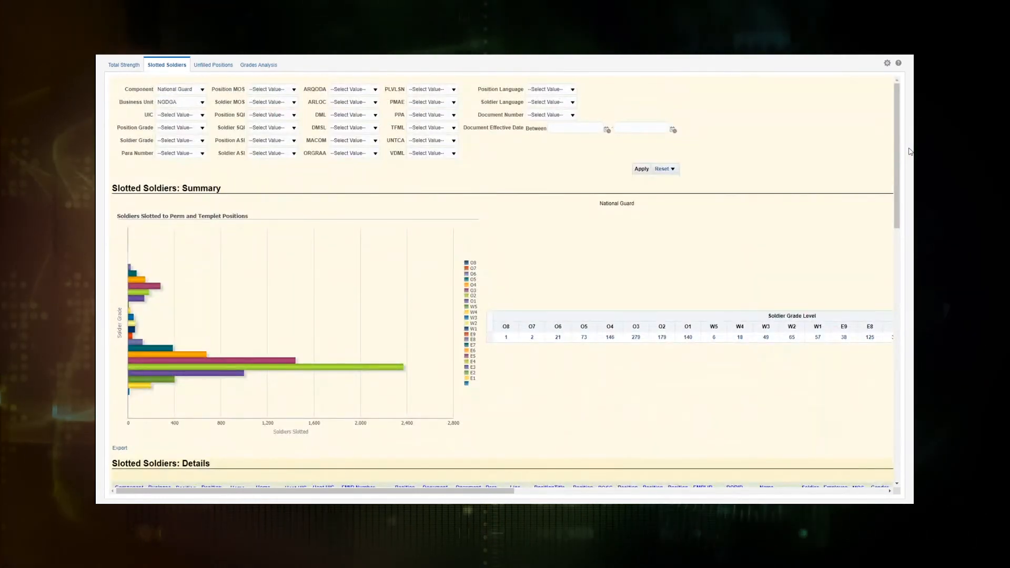
Open the Unfilled Positions report and examine its position grade summary and details table.
left_click(218, 65)
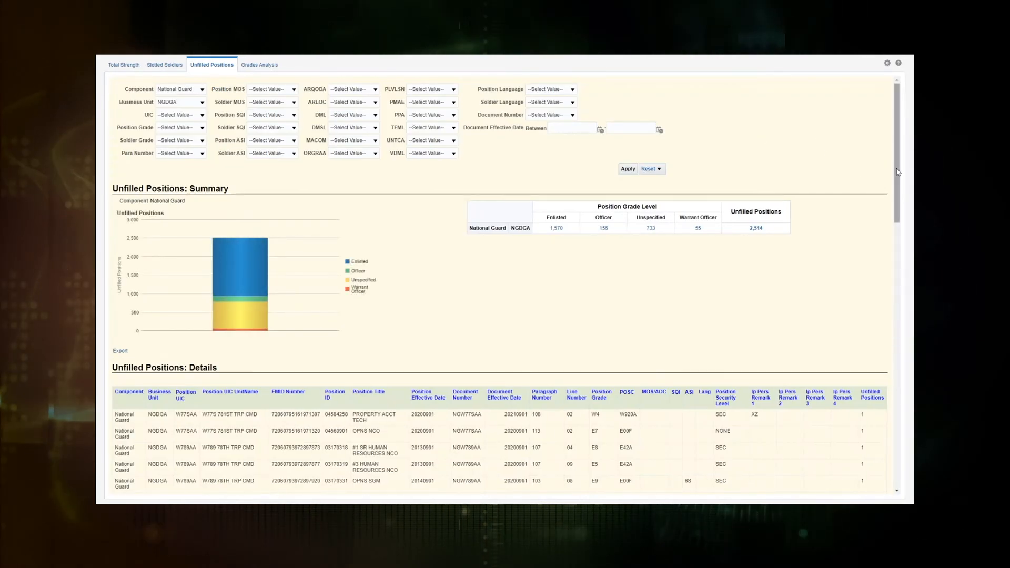
scroll(898, 173, "down", 5)
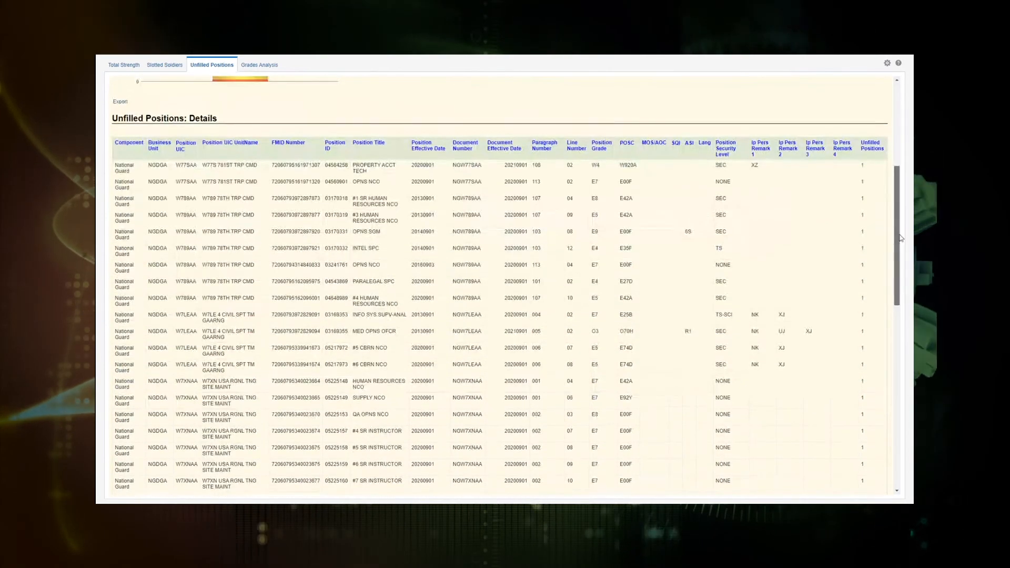
scroll(901, 142, "up", 5)
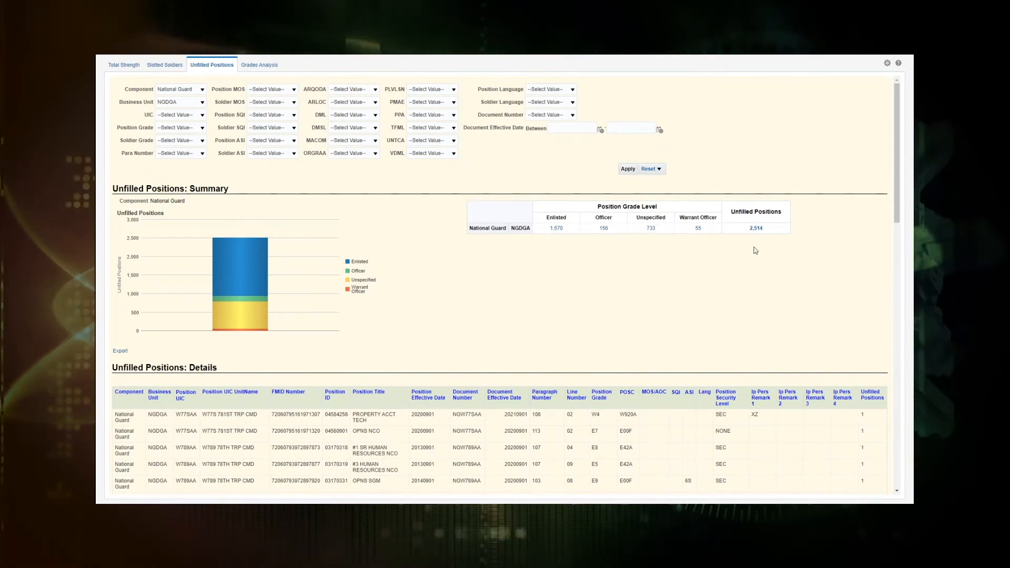
Filter the Unfilled Positions report by UICs W789AA, W7LEAA and W7XNAA, and apply the filter.
left_click(203, 115)
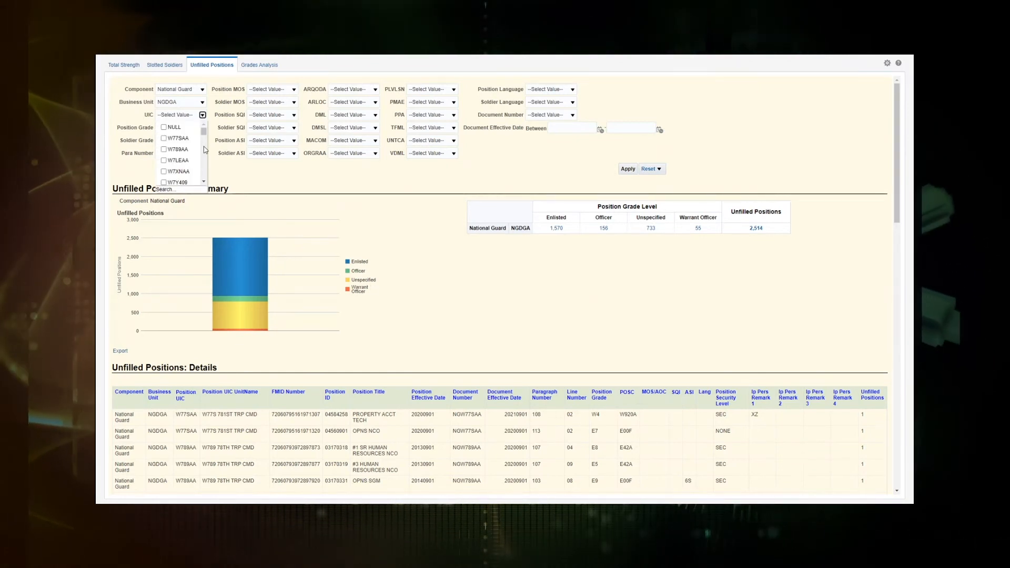
left_click(163, 149)
left_click(164, 173)
left_click(238, 171)
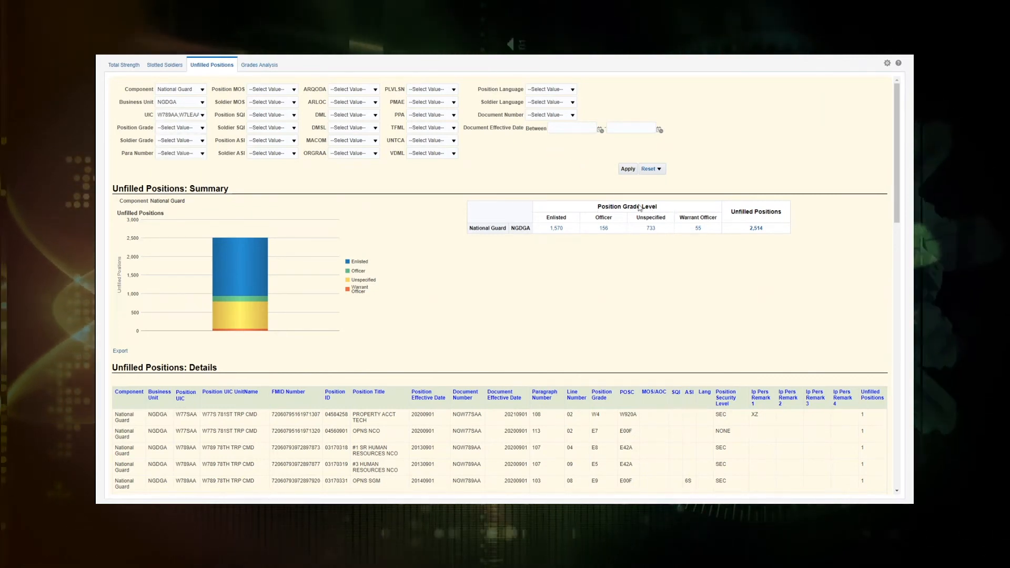
left_click(629, 170)
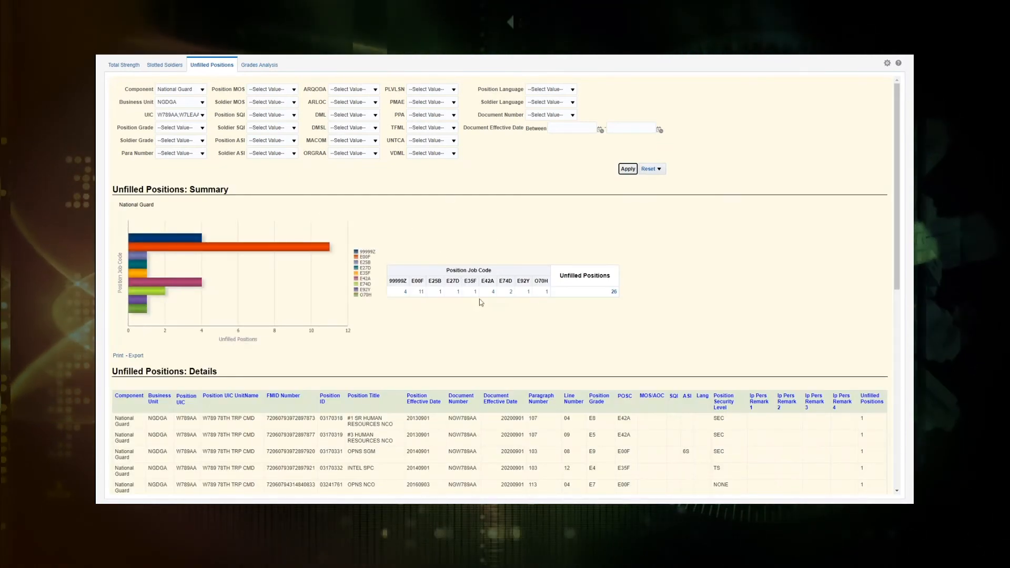
Add UICs W8YZAA, W90L02, W90L03, W90L06 and W90L07 to the applied filter and look through the unfilled position details.
left_click(203, 115)
scroll(206, 137, "down", 1)
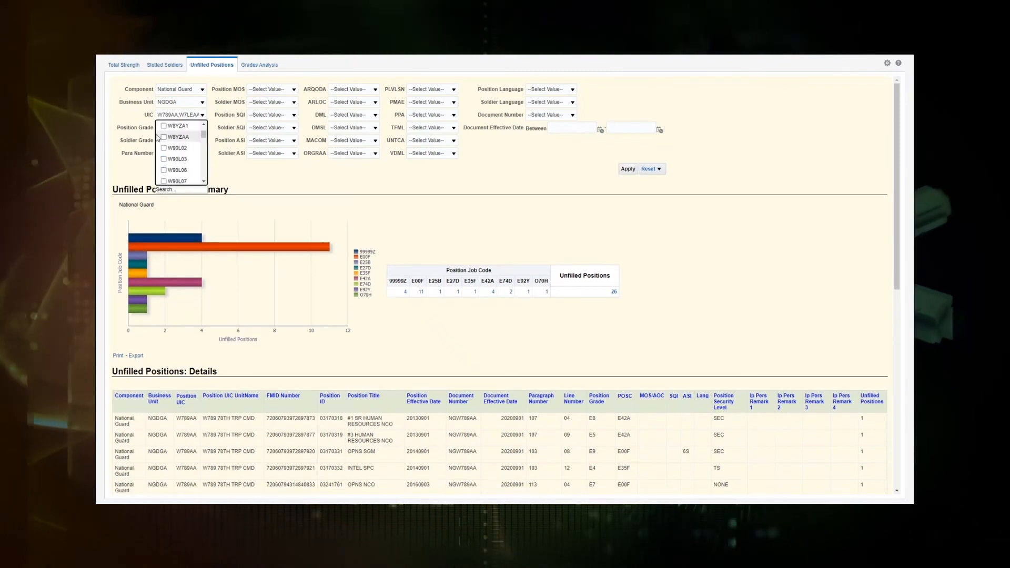
left_click(164, 137)
left_click(164, 148)
left_click(163, 159)
left_click(164, 170)
left_click(163, 181)
left_click(250, 172)
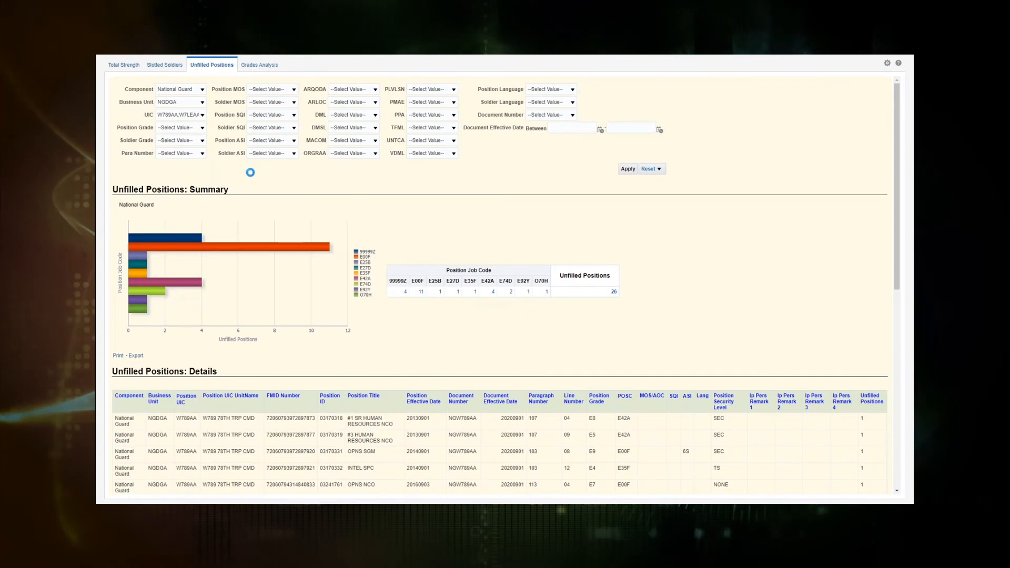
left_click(628, 169)
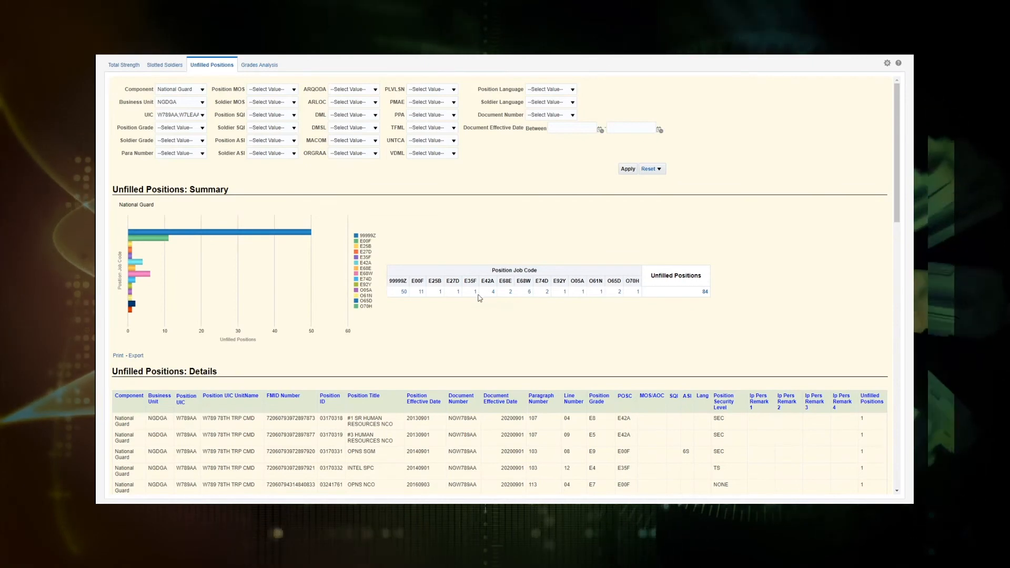
left_click_drag(897, 219, 899, 395)
scroll(528, 306, "up", 15)
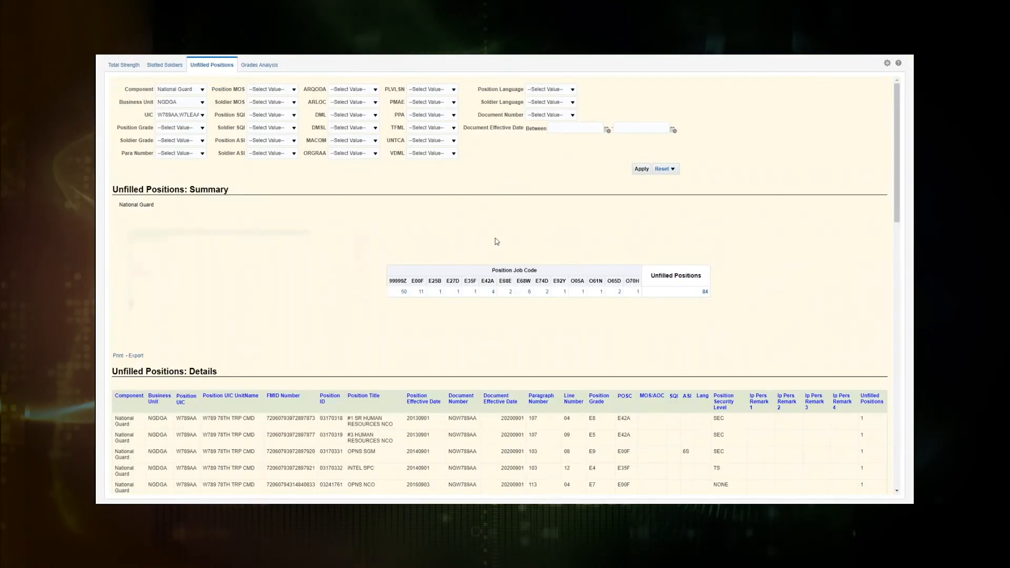
Deselect all chosen UICs and apply the filters to restore the Unfilled Positions report for the whole business unit.
left_click(203, 115)
left_click(164, 150)
left_click(164, 161)
left_click(164, 183)
left_click_drag(203, 132, 203, 136)
left_click(164, 150)
left_click(164, 138)
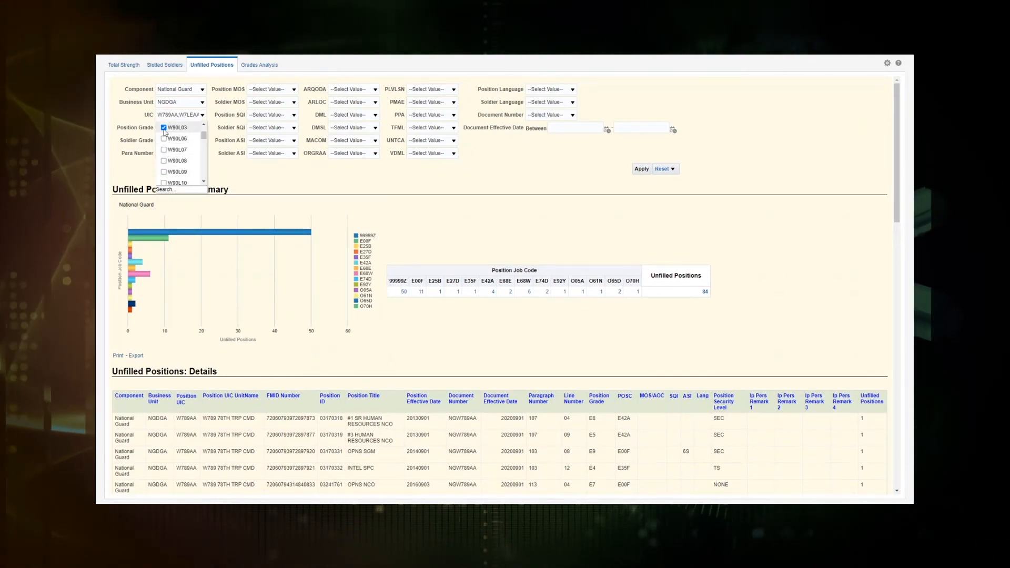
scroll(179, 155, "up", 2)
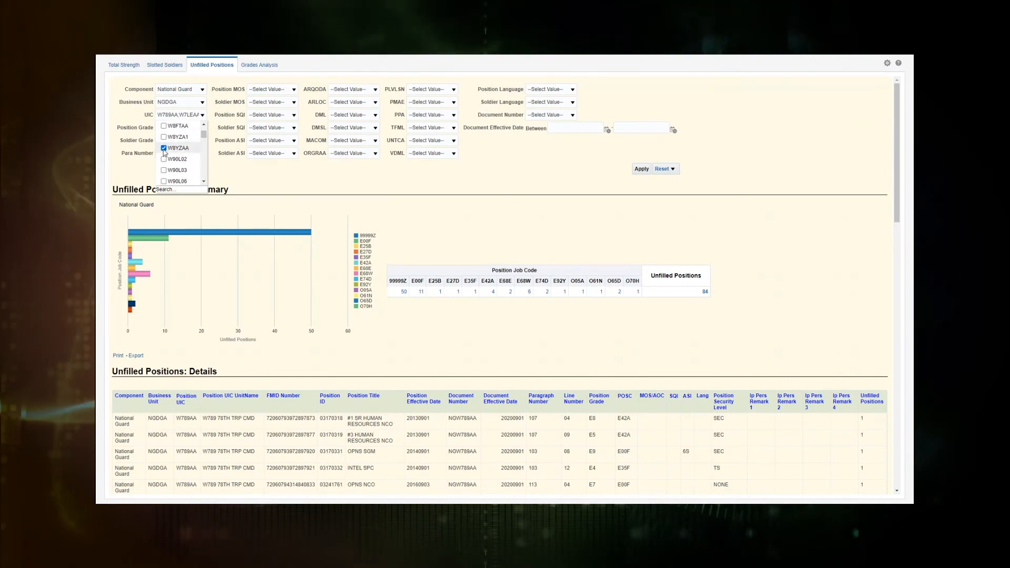
left_click(605, 163)
left_click(640, 169)
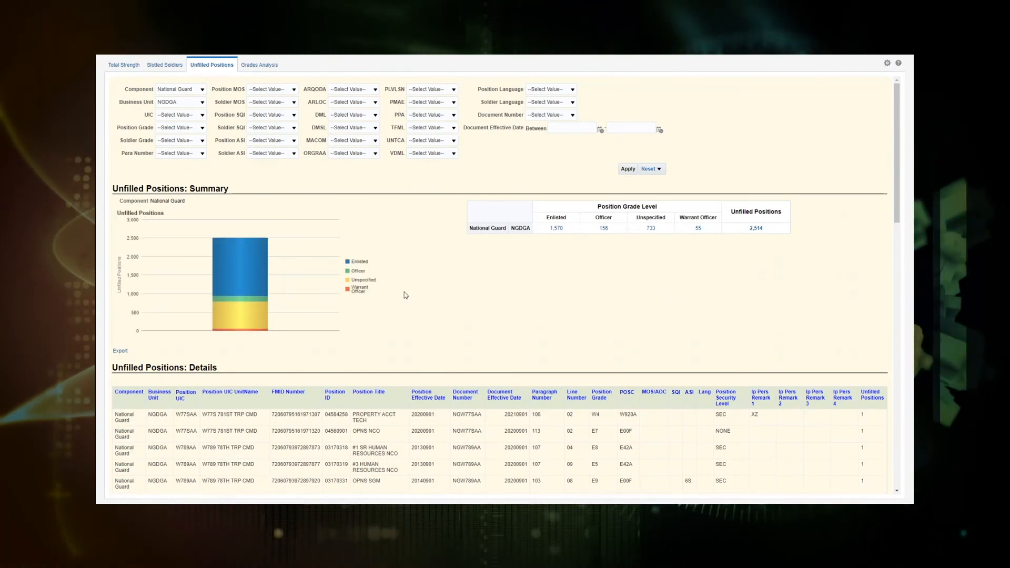
Open the Grades Analysis report and review the available comparison operators and component choices without changing them.
left_click(265, 67)
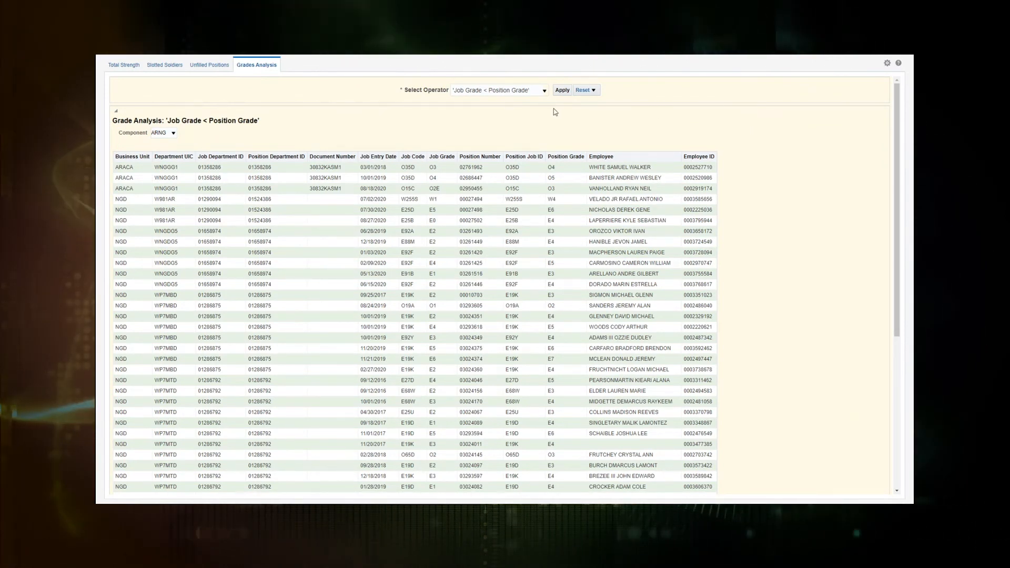
left_click(544, 91)
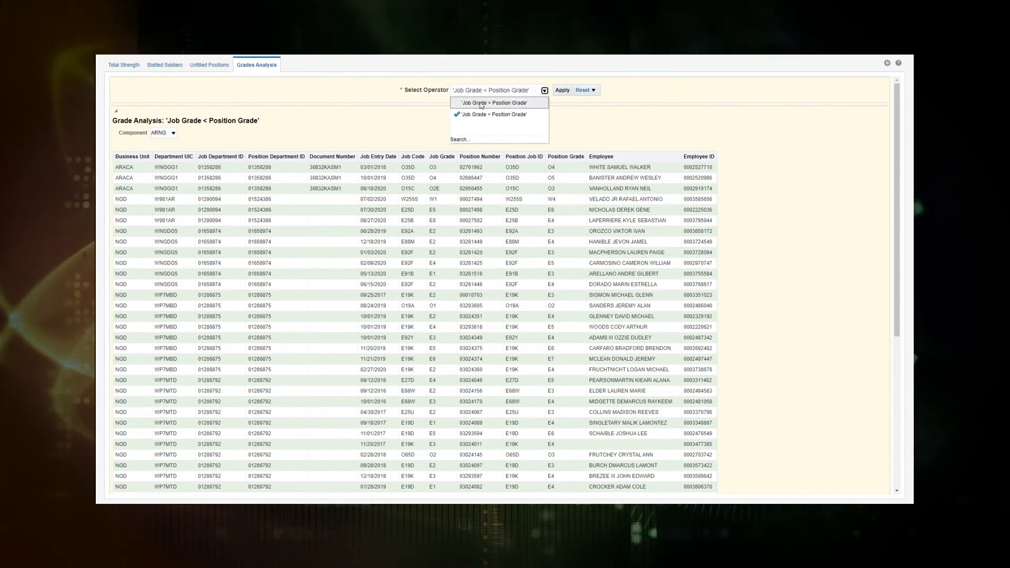
left_click(583, 144)
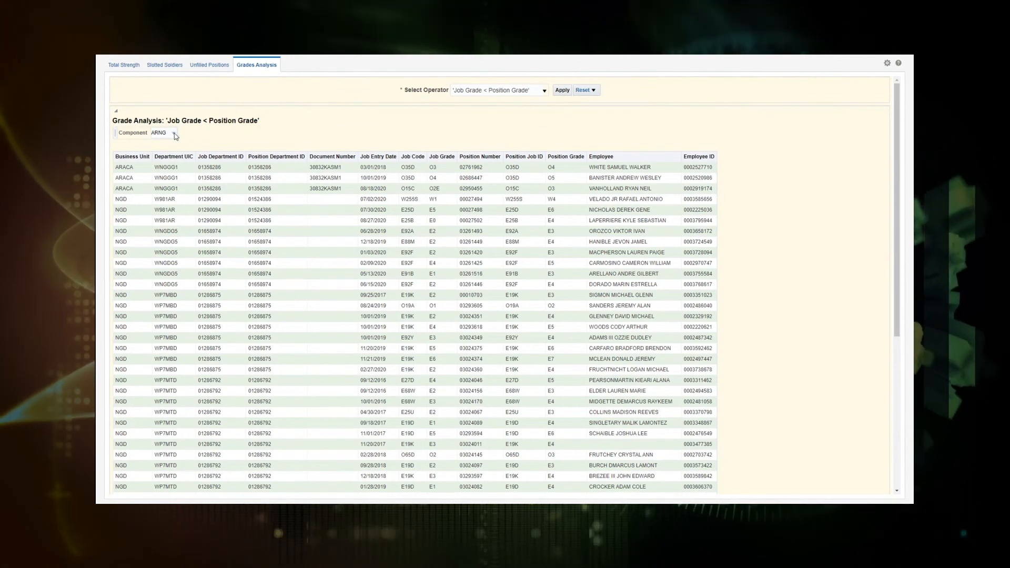
left_click(173, 133)
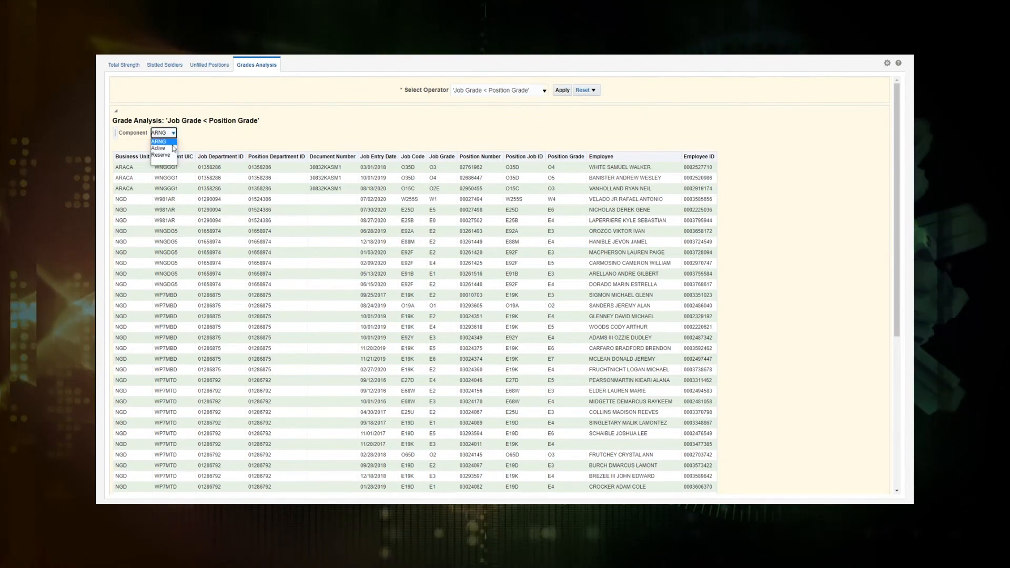
left_click(193, 134)
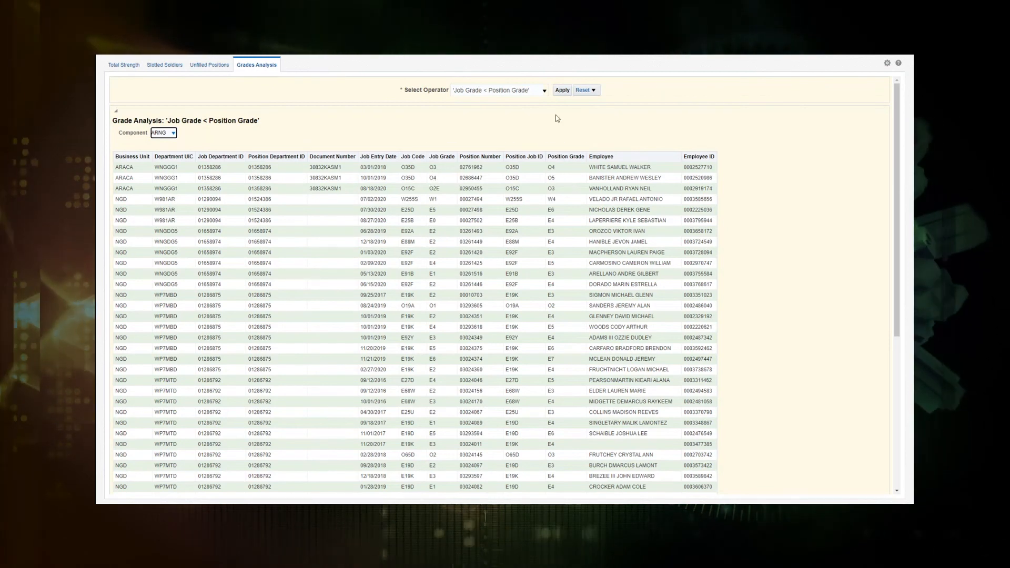
Set the grade comparison operator to 'Job Grade > Position Grade', apply it, and look through the listed soldiers.
left_click(547, 94)
left_click(505, 103)
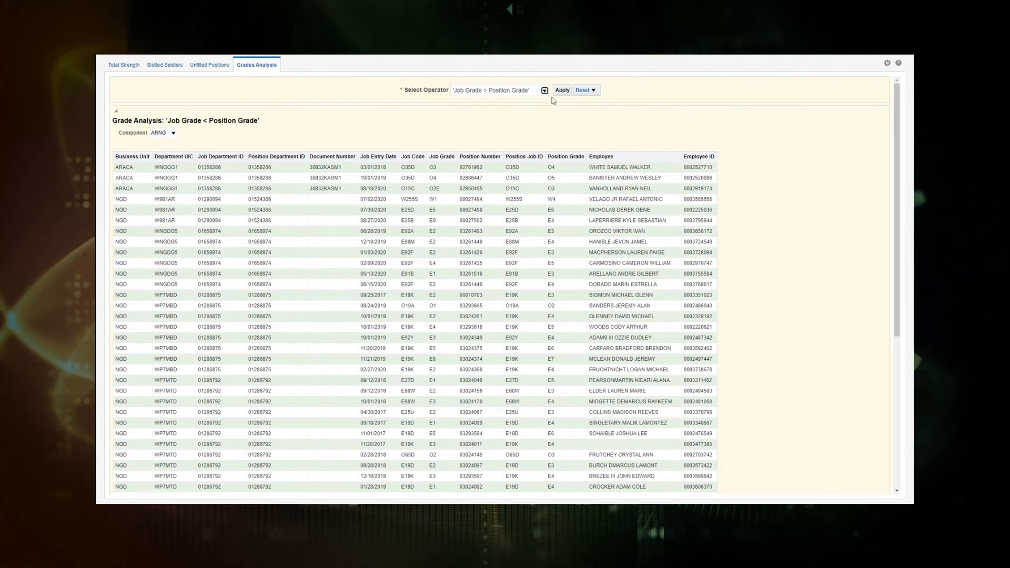
left_click(562, 91)
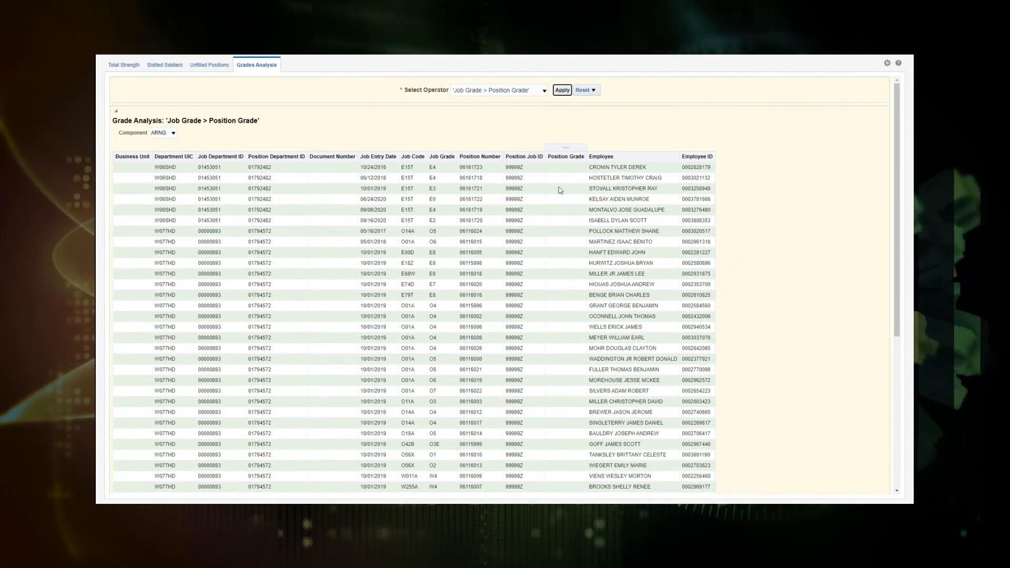
scroll(605, 295, "down", 10)
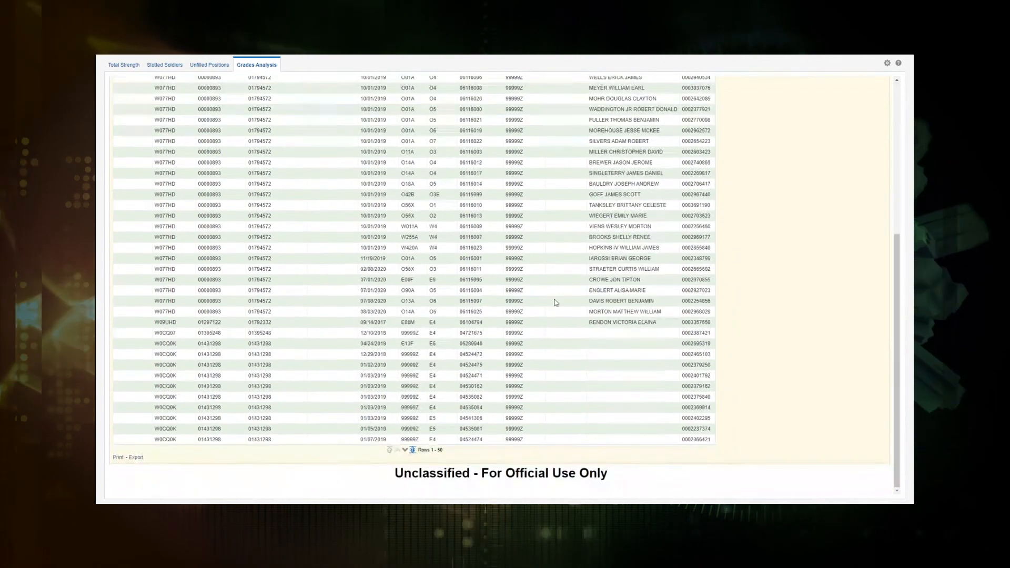
scroll(615, 300, "up", 10)
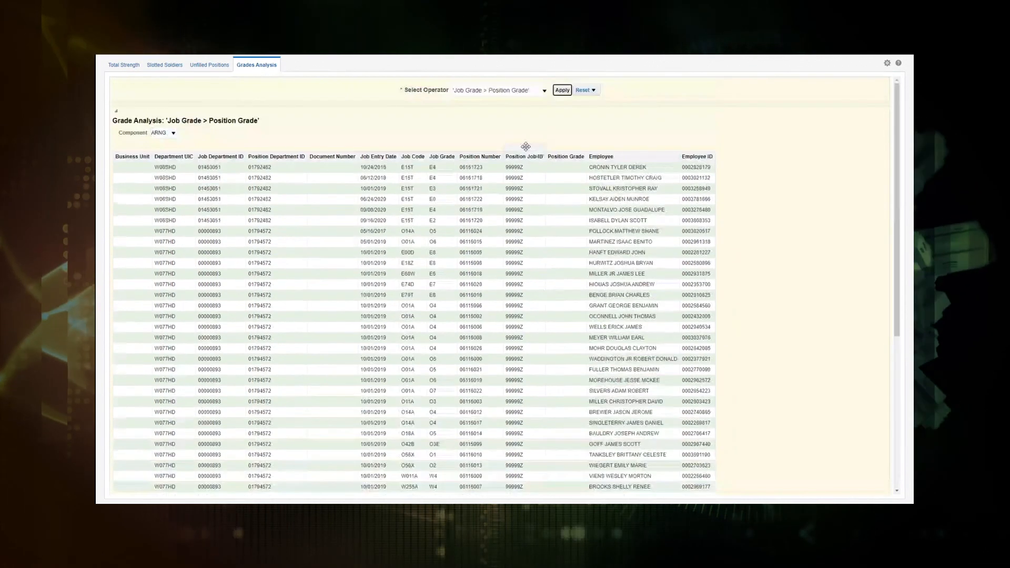
Set the Grade Analysis component to Active and look through the listed records.
left_click(161, 133)
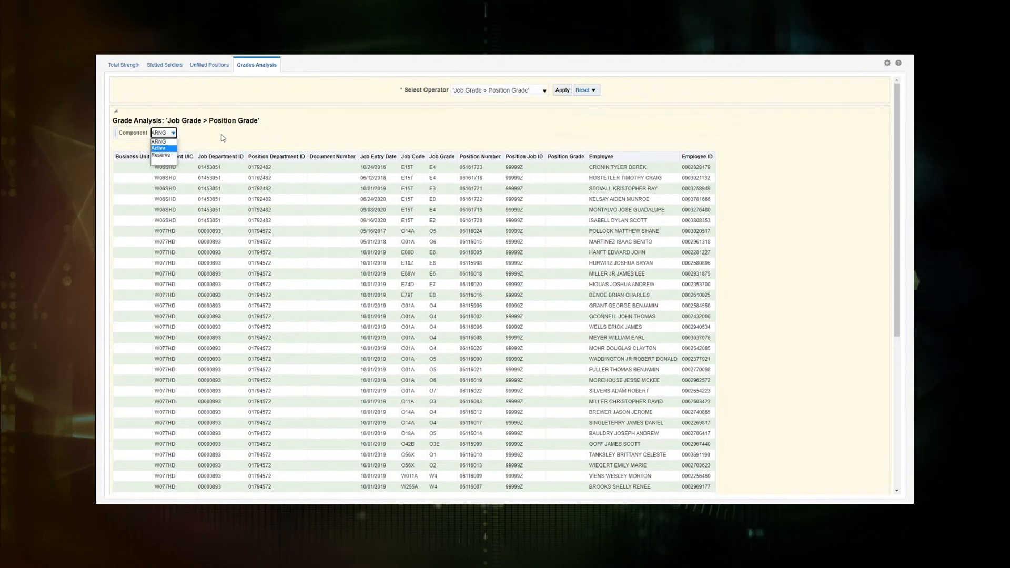
key("Return")
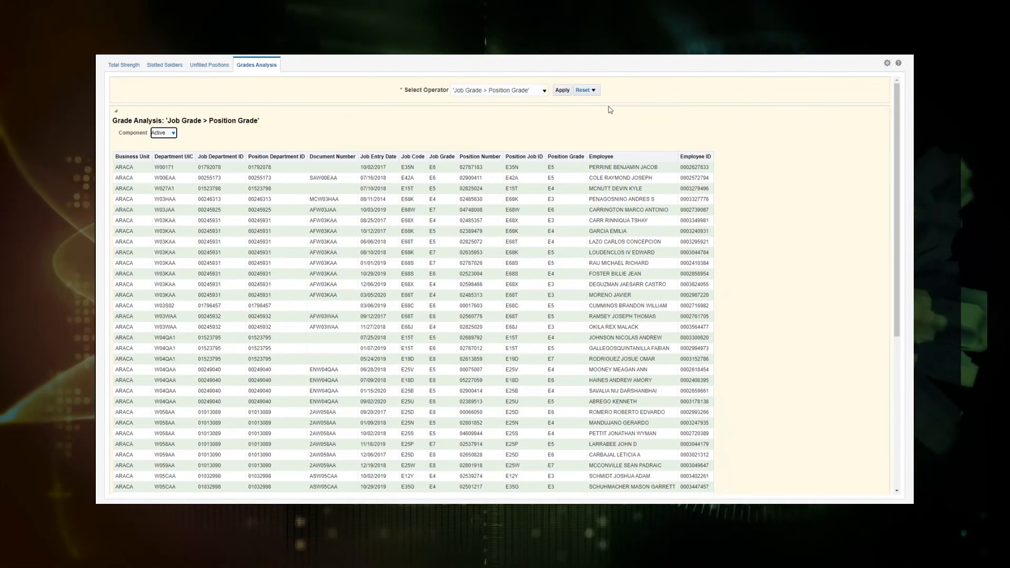
left_click_drag(897, 236, 901, 396)
scroll(862, 175, "up", 5)
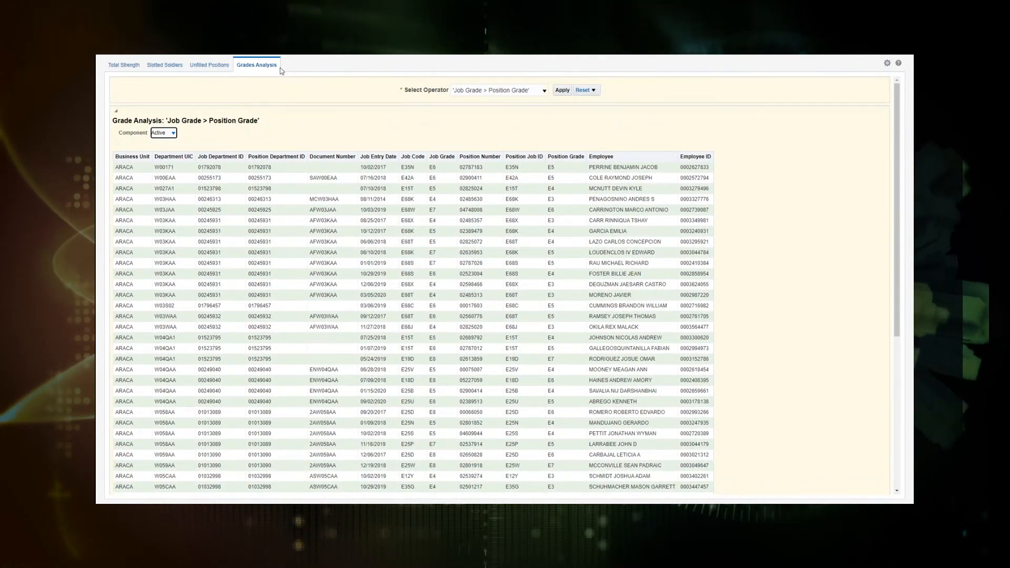
Return to the Total Strength report and view the Slotted Authorizations summary.
left_click(125, 65)
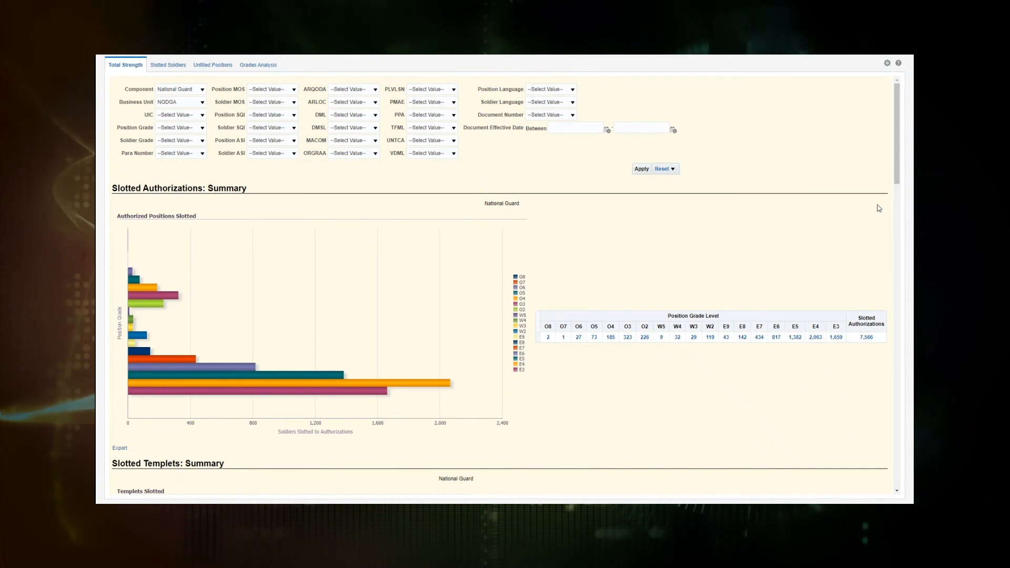
mouse_move(897, 149)
left_mouse_down()
mouse_move(897, 158)
mouse_move(896, 148)
left_mouse_up()
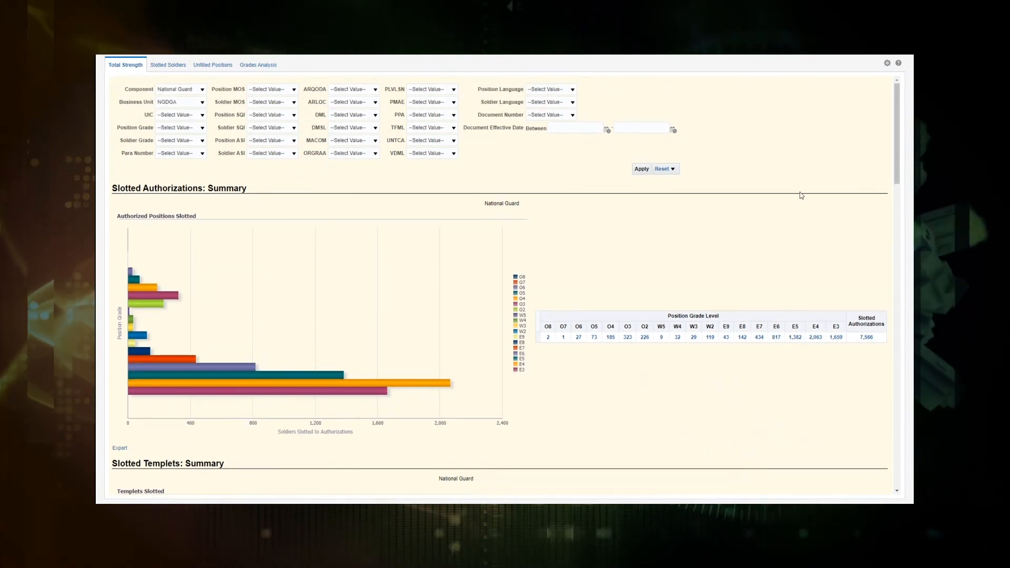